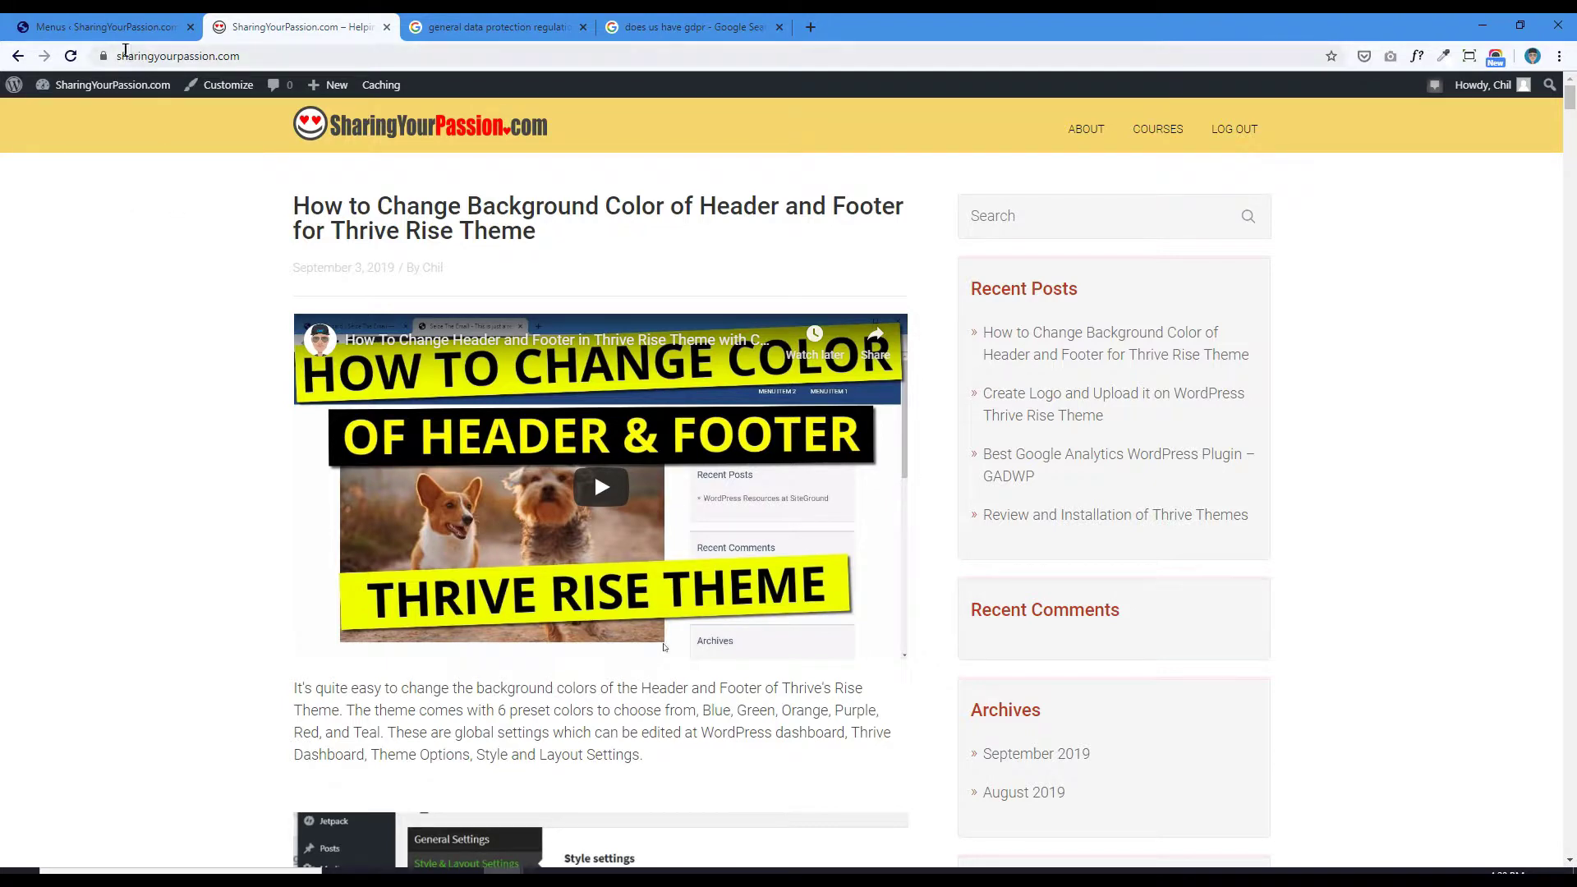
Return to Appearance > Menus, showing About, Contact, Courses and Log In|Log Out with My Account
left_click(125, 33)
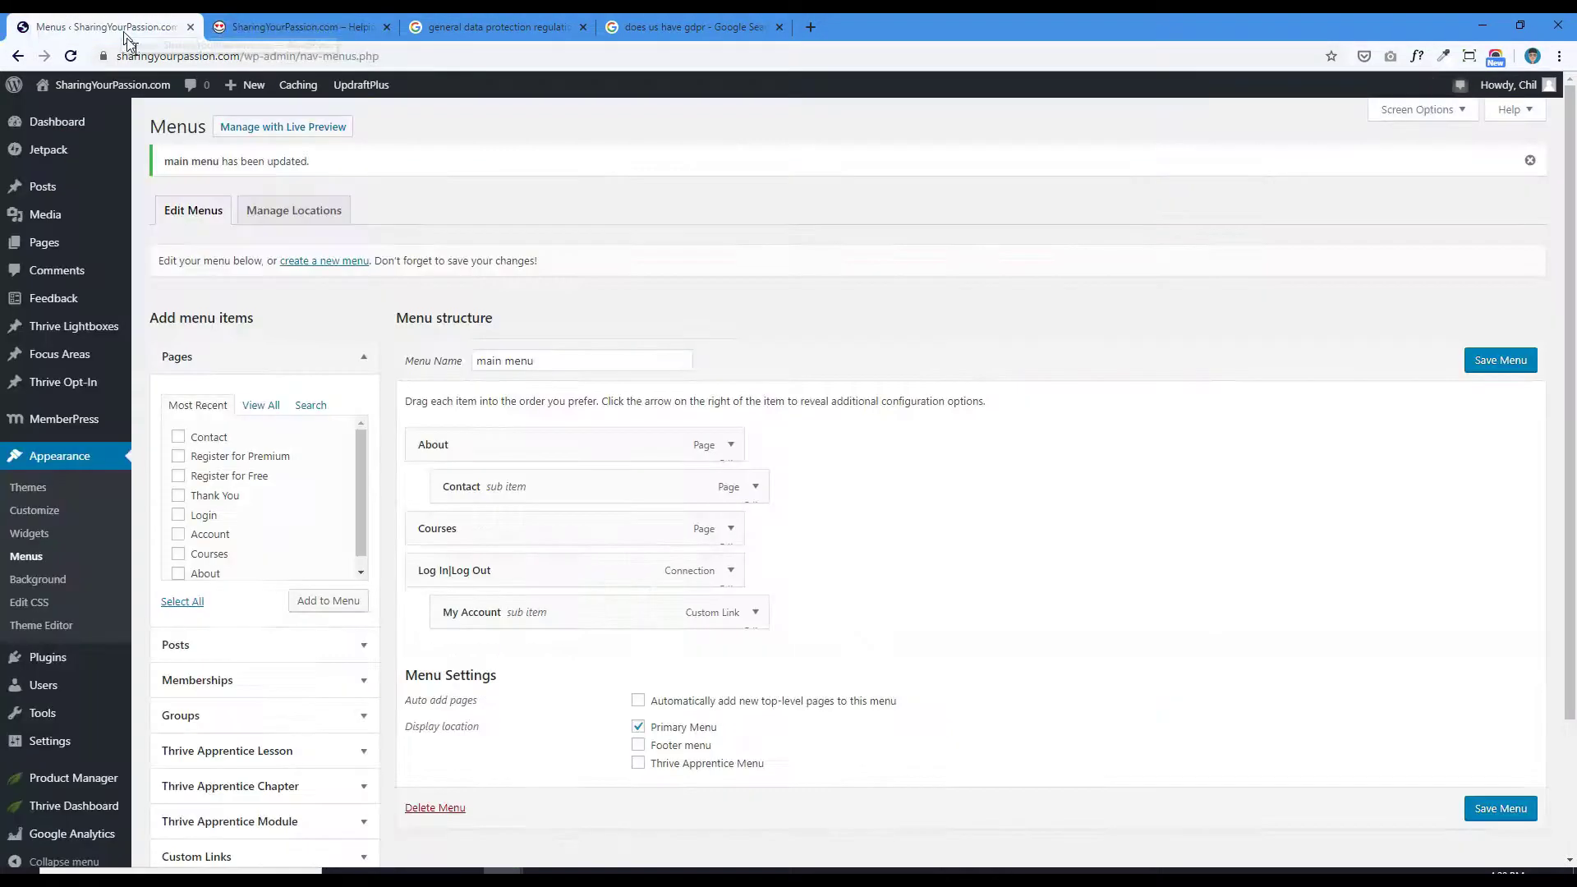
Go from the admin dashboard to the Thrive Dashboard overview
left_click(55, 123)
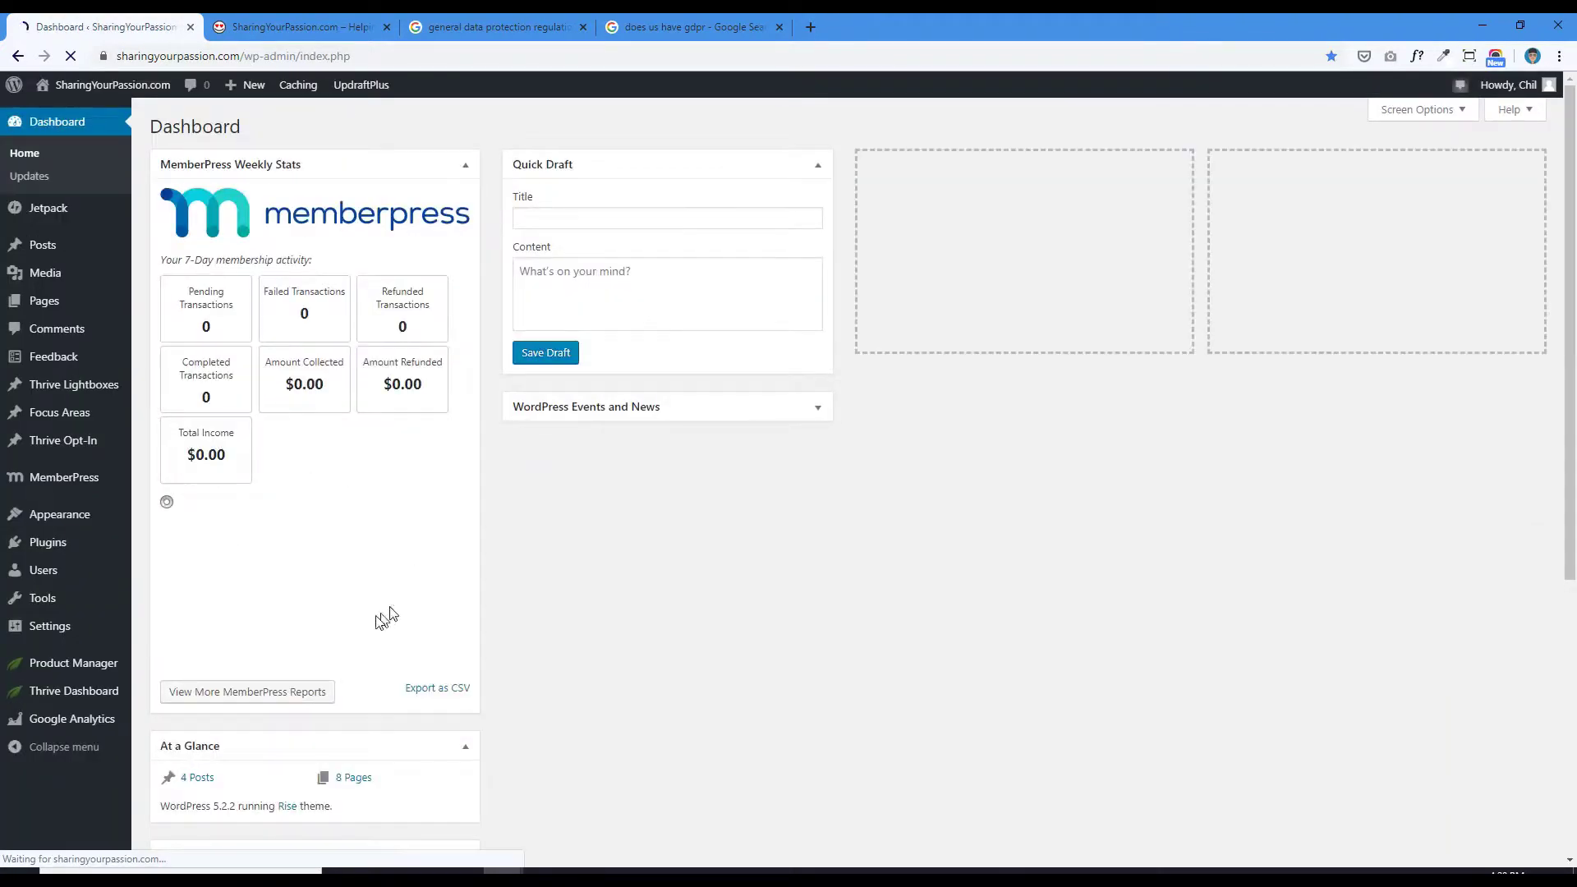
mouse_move(45, 701)
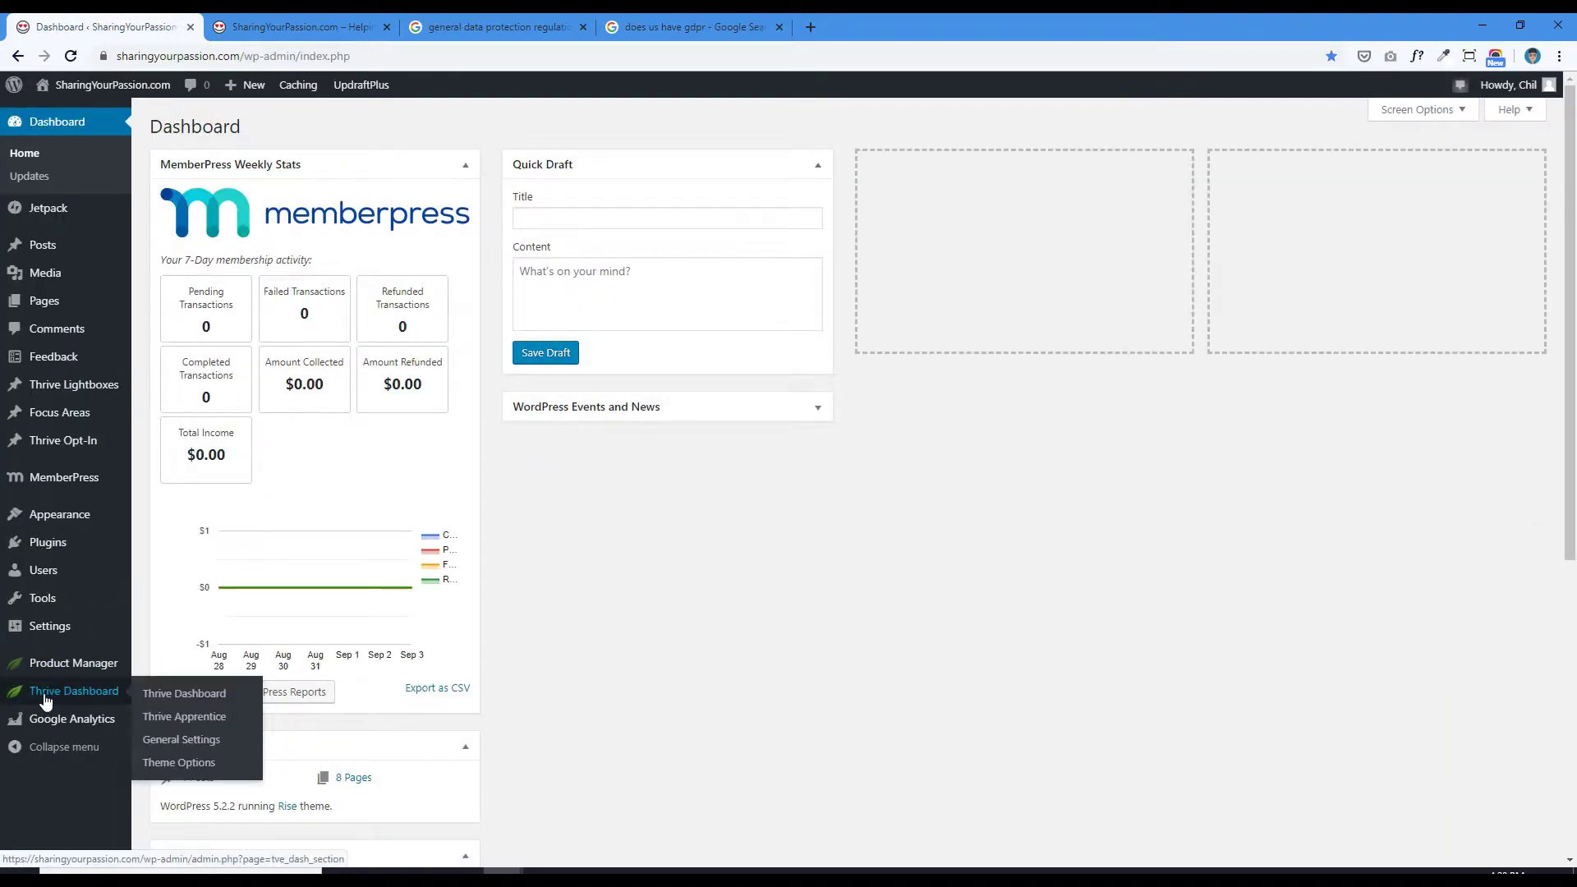
left_click(162, 698)
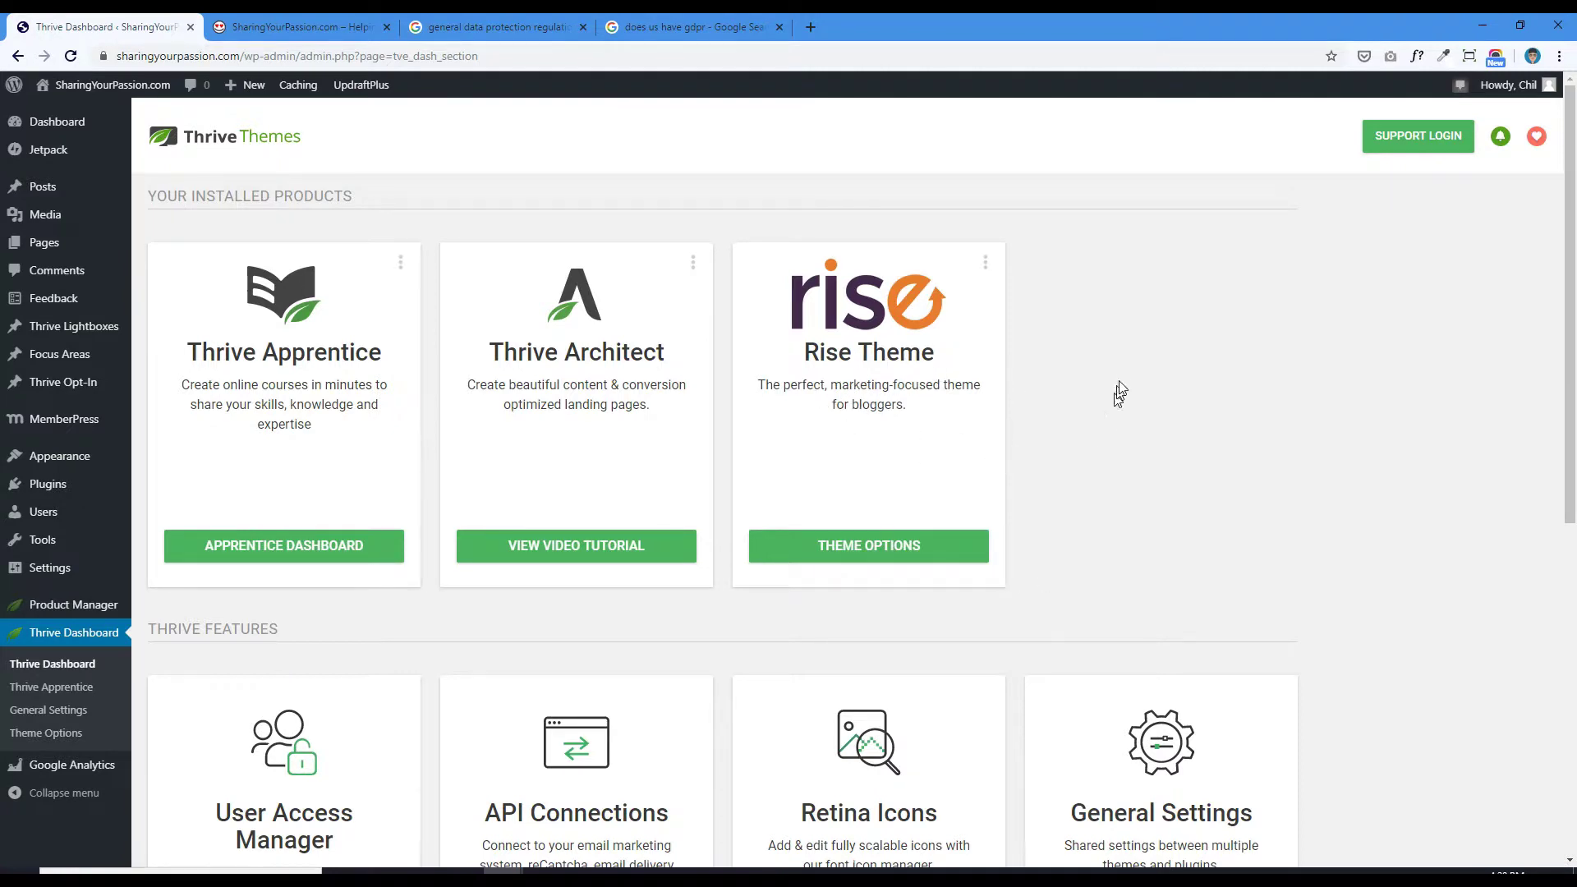
Choose Page Templates from the Rise Theme card's options menu
left_click(985, 264)
left_click(986, 265)
left_click(986, 264)
left_click(987, 265)
left_click(987, 265)
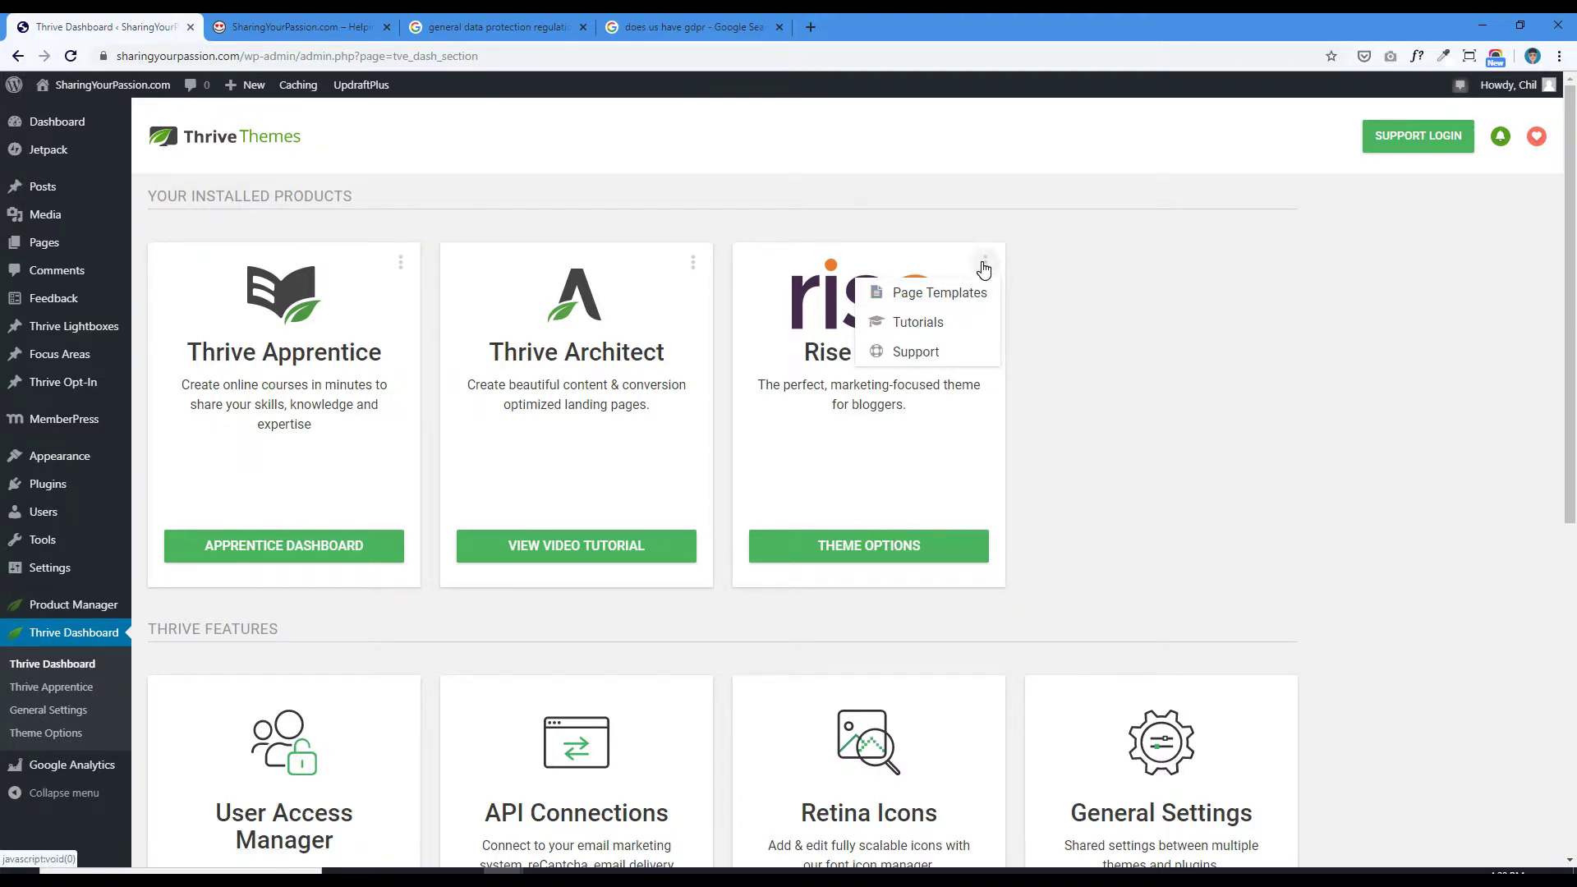
left_click(928, 296)
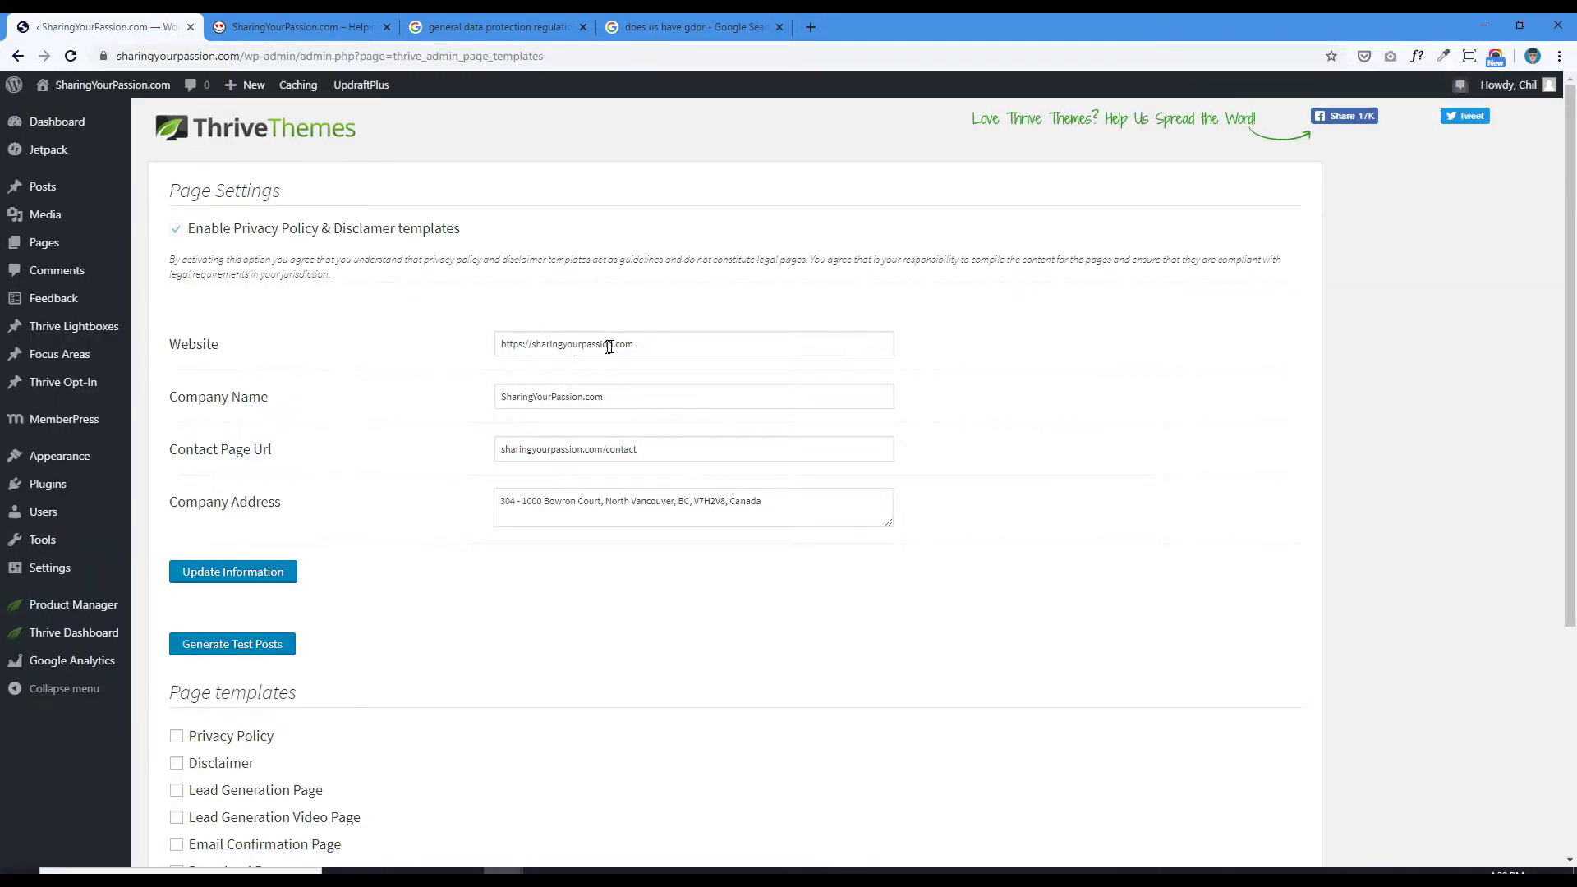
Review the website address, company name and contact page address used in the templates
left_click_drag(659, 340, 491, 348)
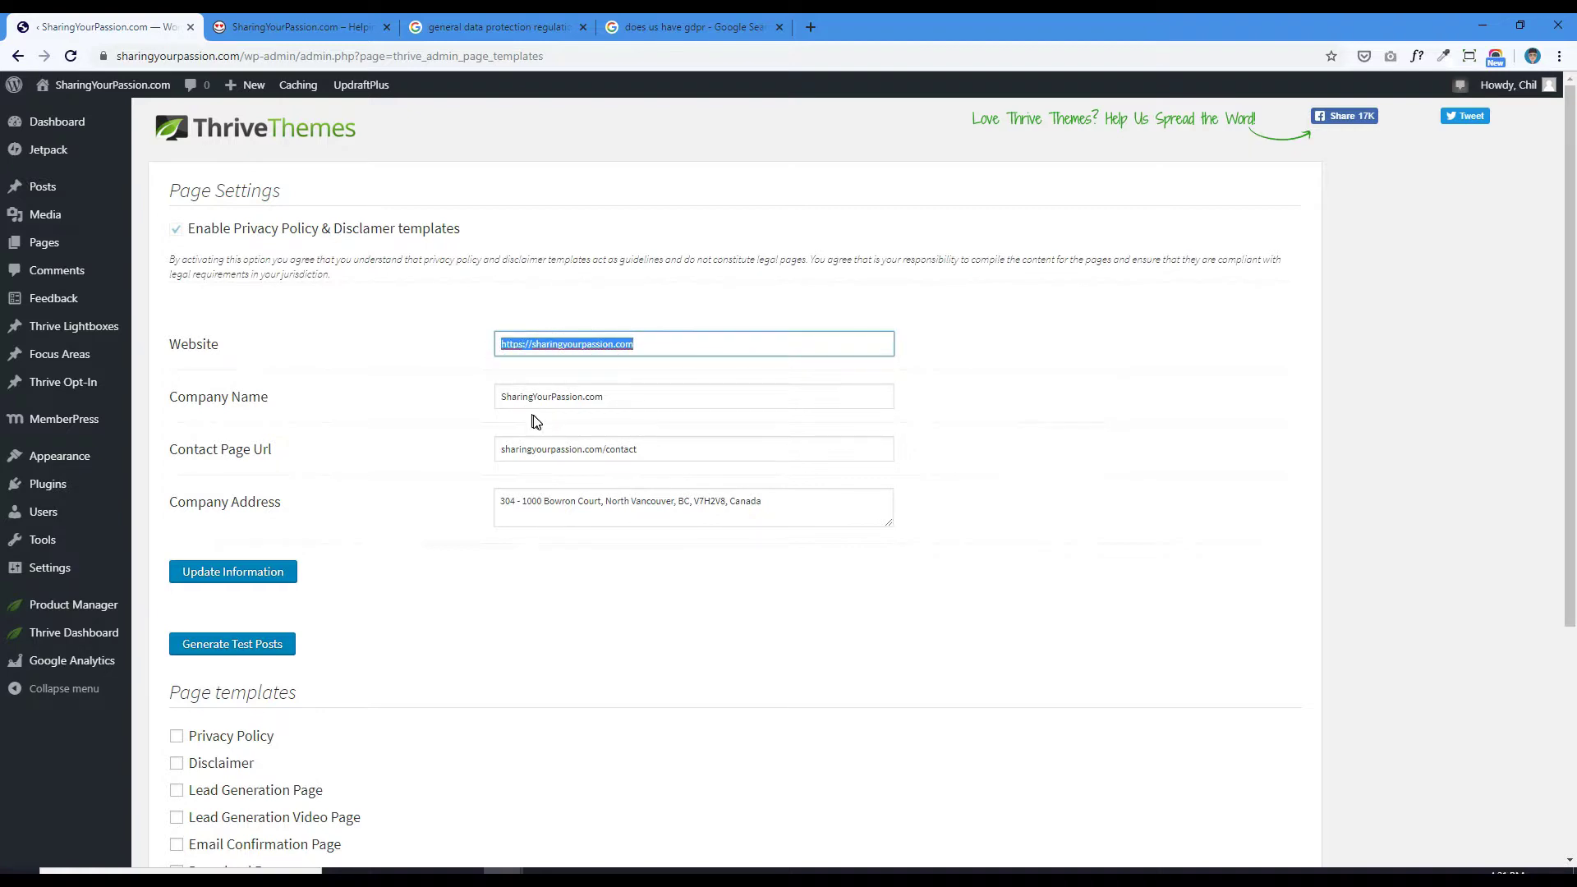
left_click_drag(617, 400, 492, 400)
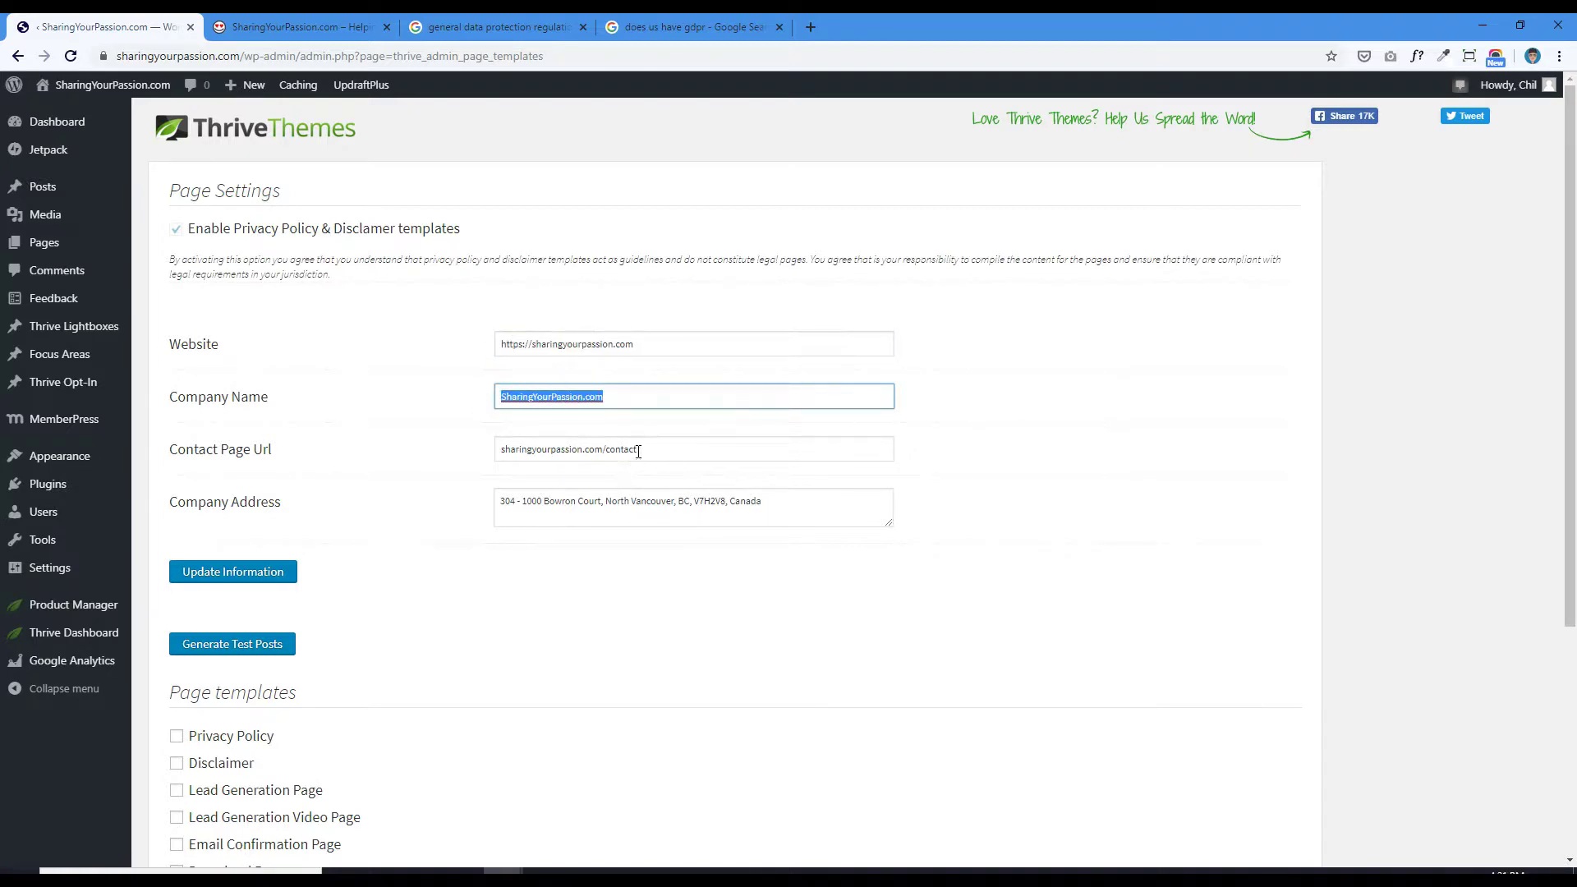
left_click_drag(638, 451, 476, 450)
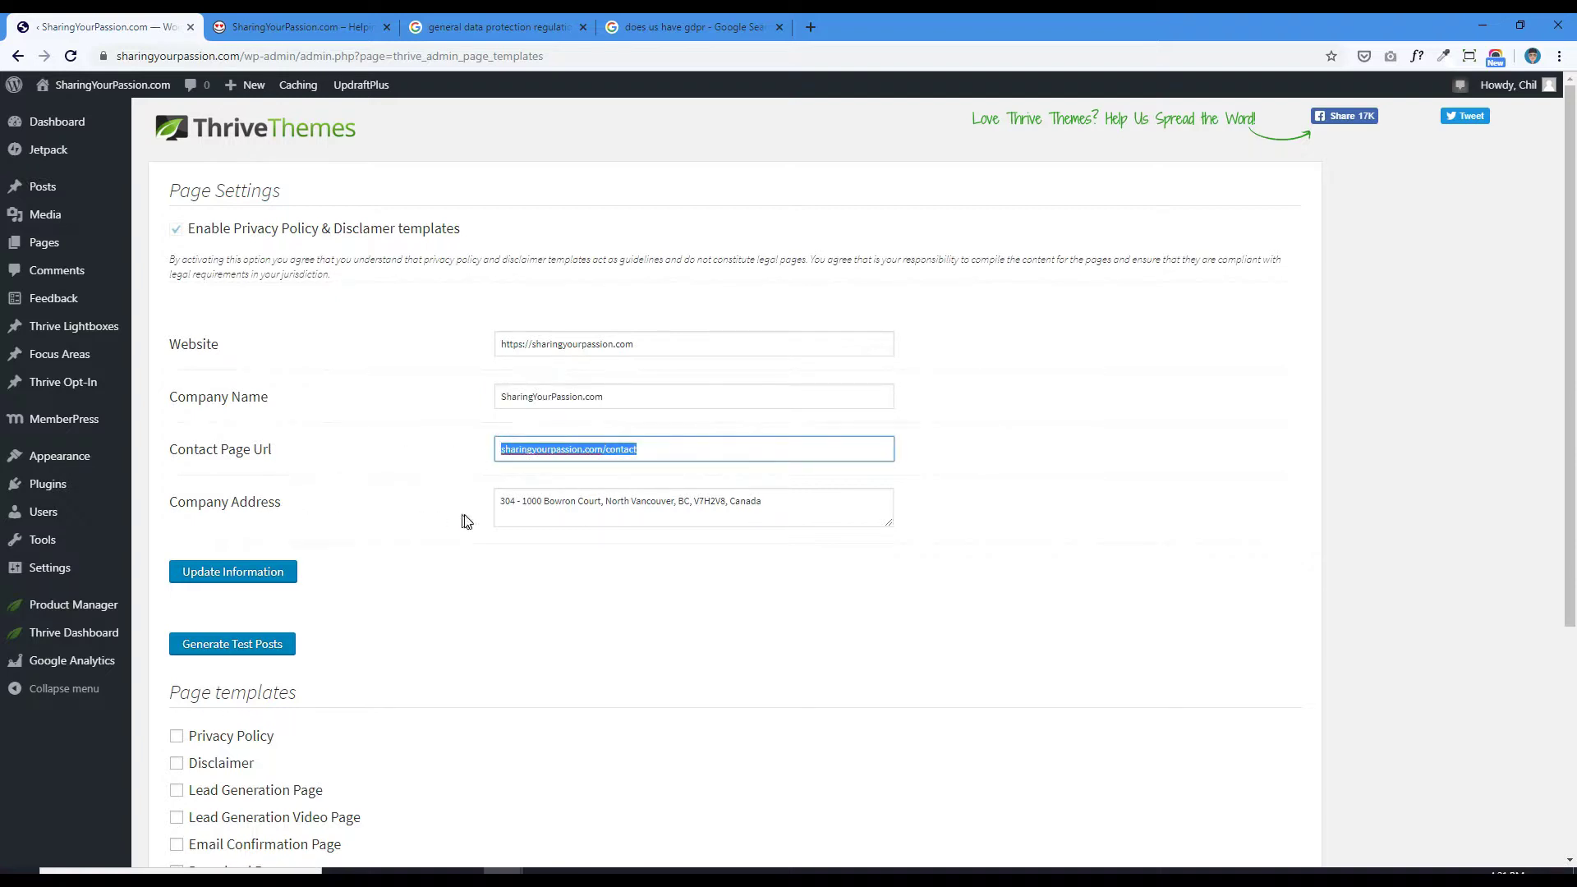
left_click_drag(501, 504, 751, 500)
scroll(327, 461, "down", 3)
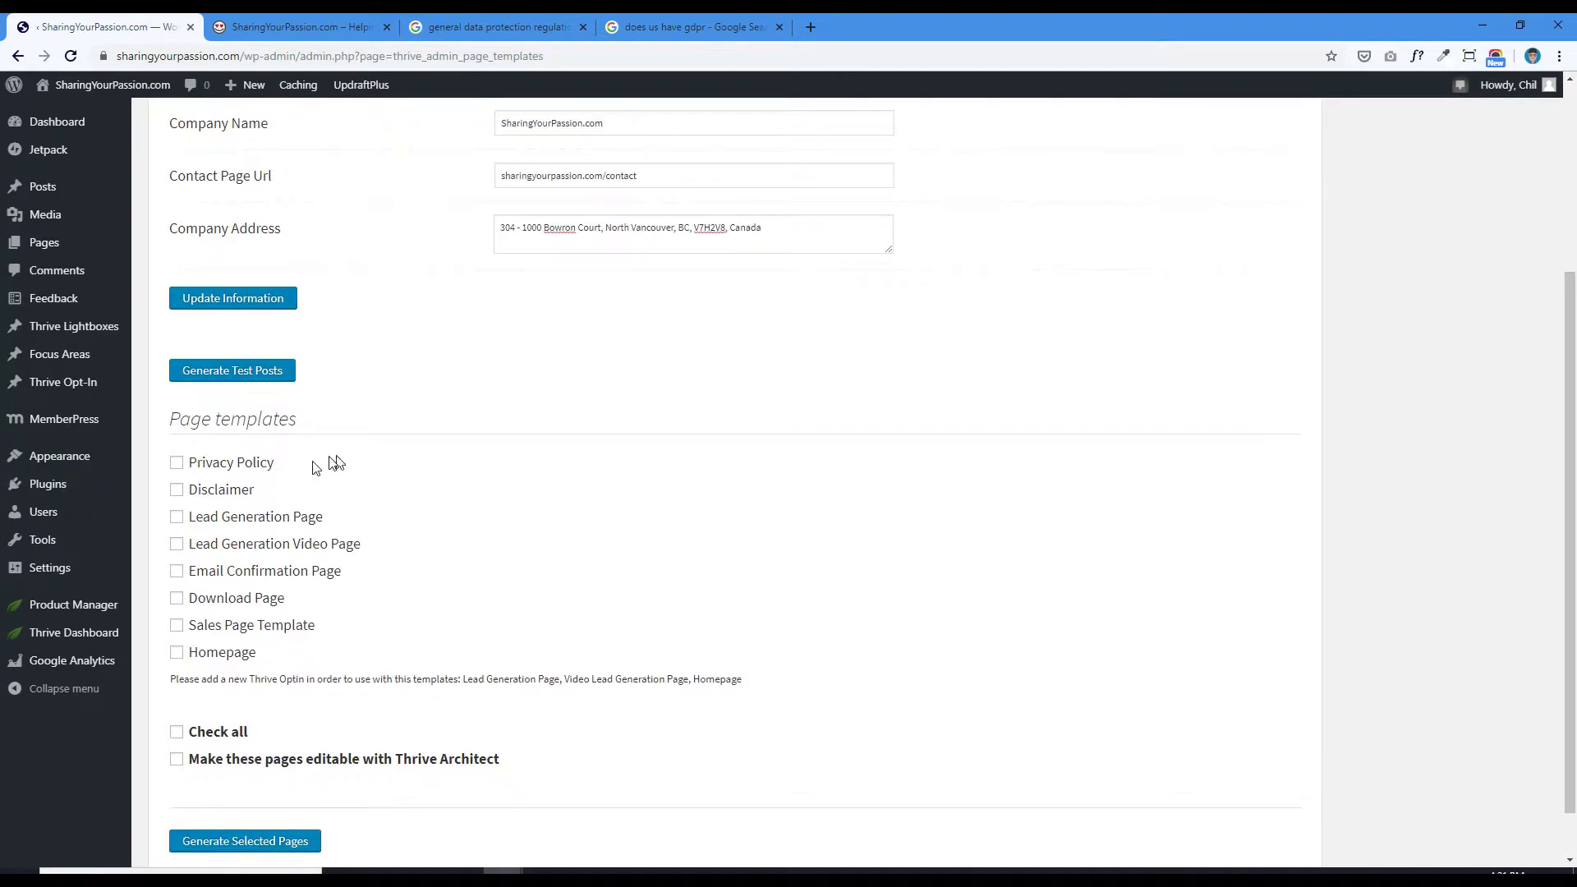
Select the Privacy Policy and Disclaimer templates and generate those pages
left_click(178, 469)
left_click(179, 491)
left_click(222, 850)
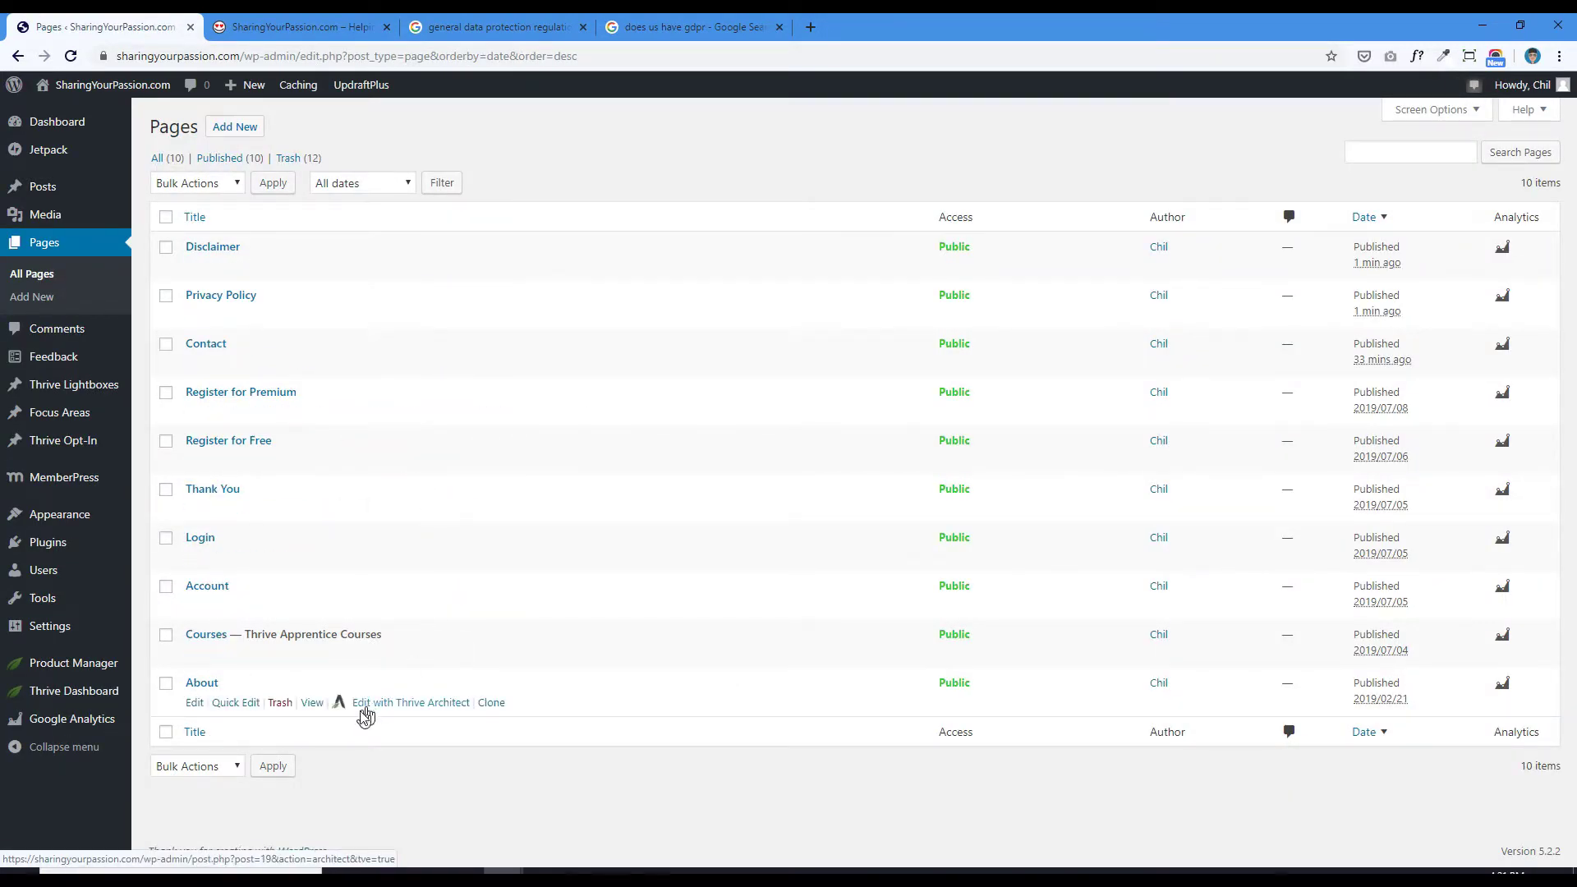
Open Privacy Policy in the editor and read through its Classic block text down to the contact details
left_click(206, 301)
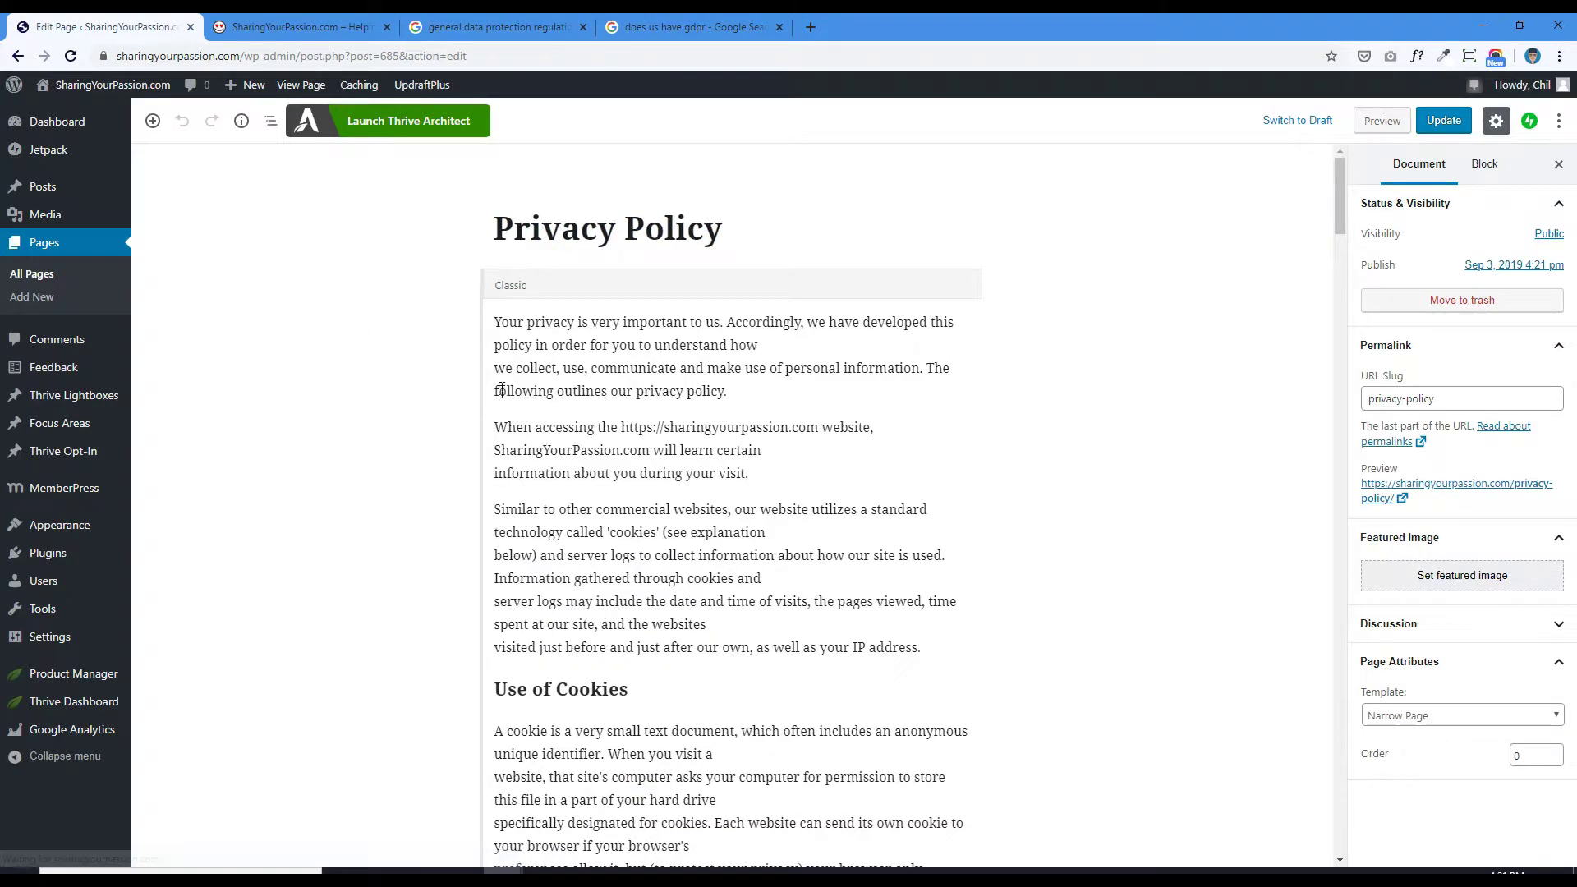
left_click_drag(1341, 207, 1354, 271)
scroll(757, 341, "down", 8)
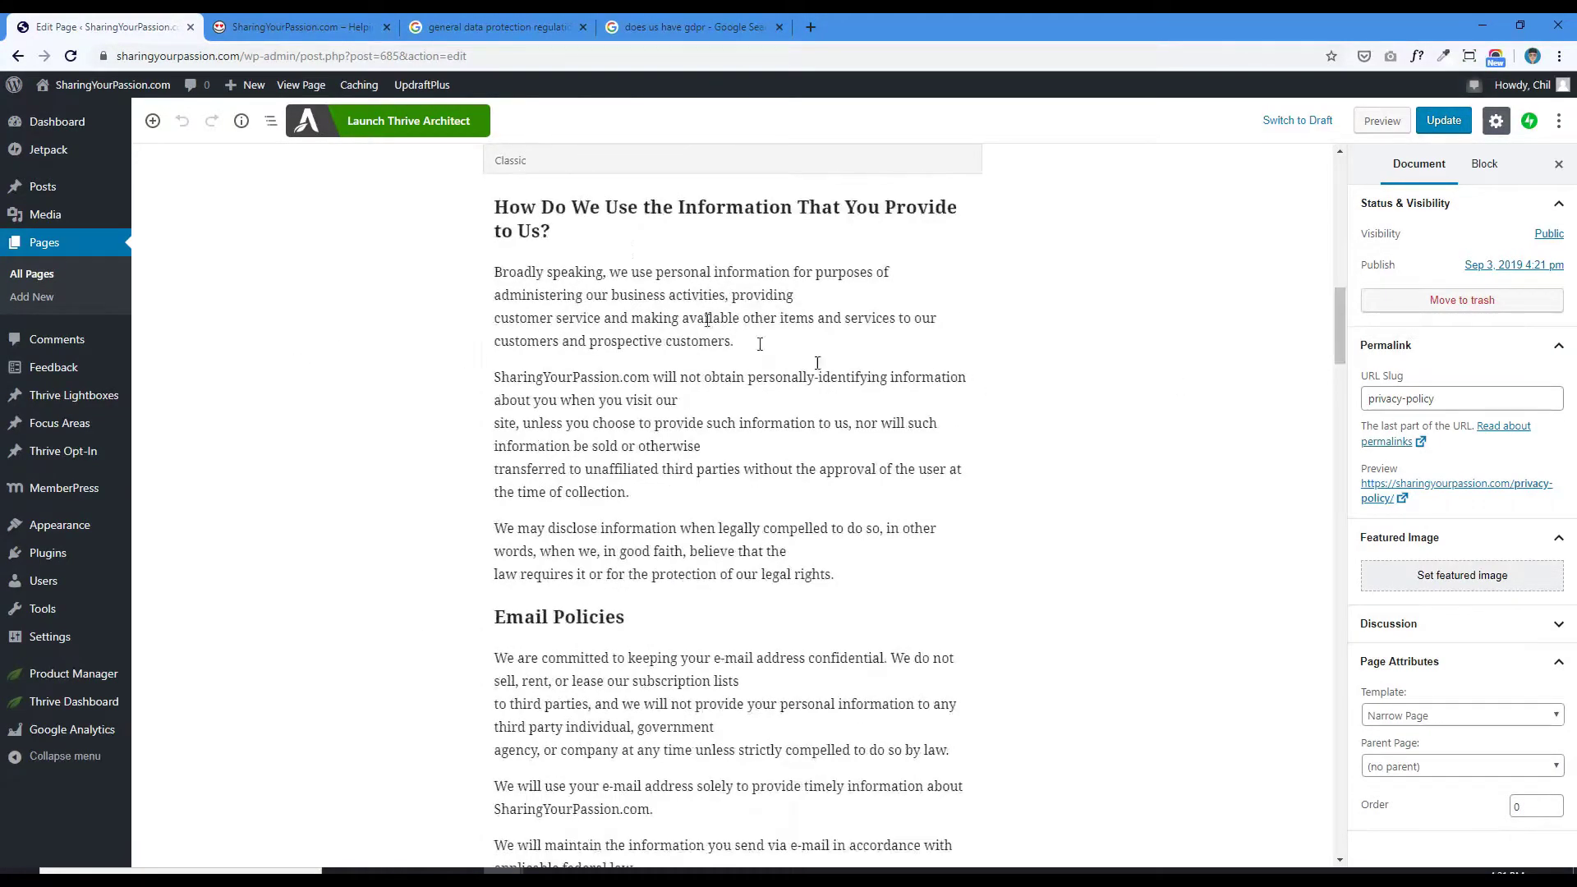
scroll(589, 503, "down", 1)
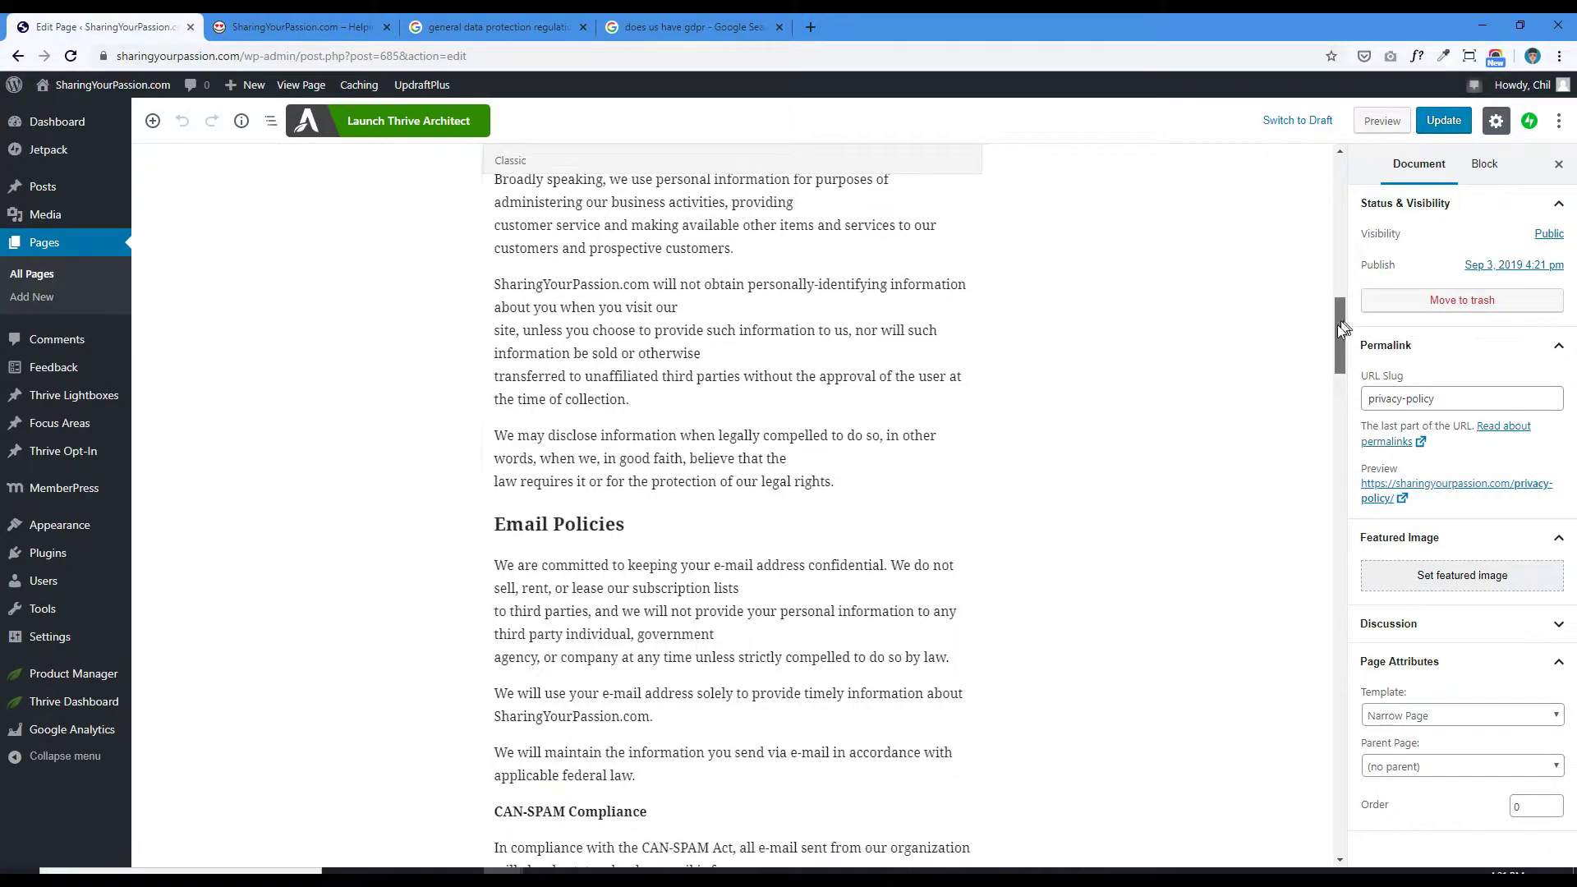
left_click_drag(1339, 327, 1286, 790)
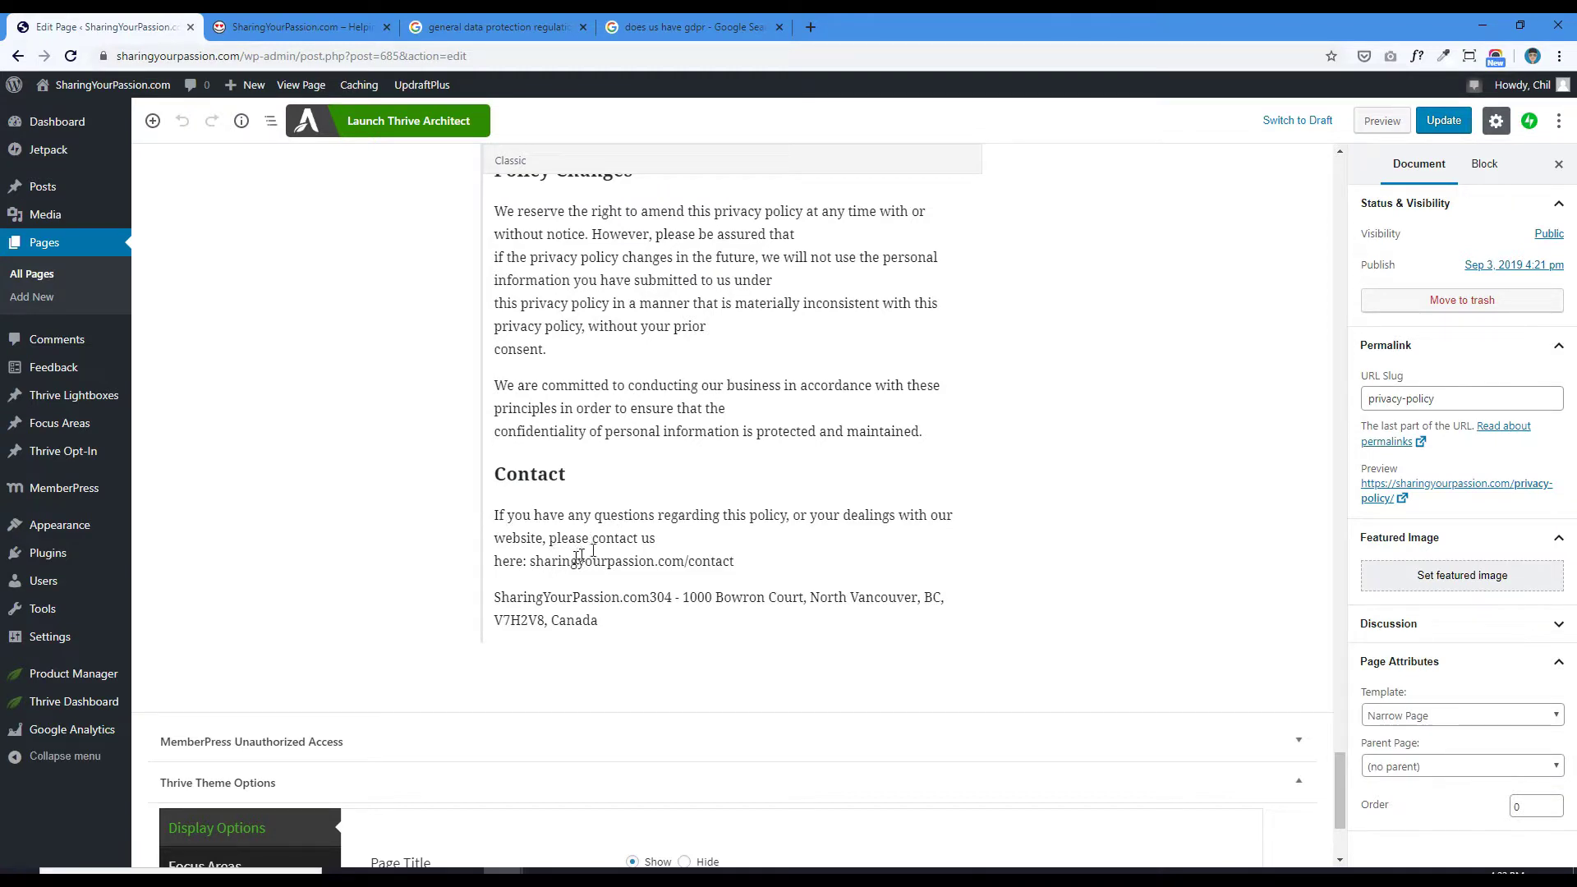
left_click(533, 562)
left_click(740, 609)
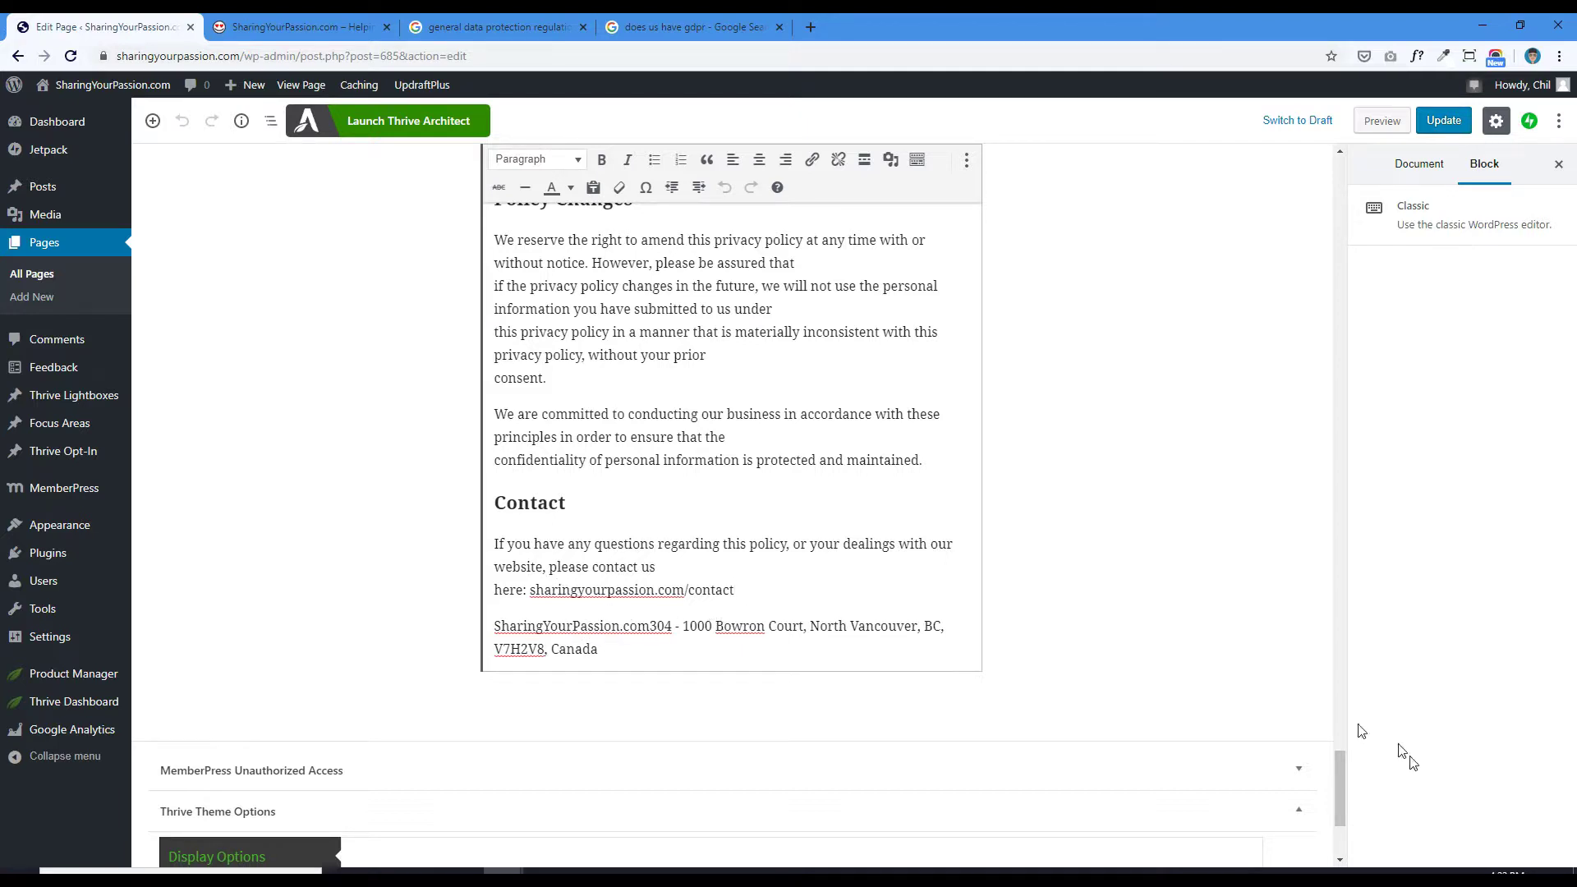
left_click_drag(1341, 790, 1341, 196)
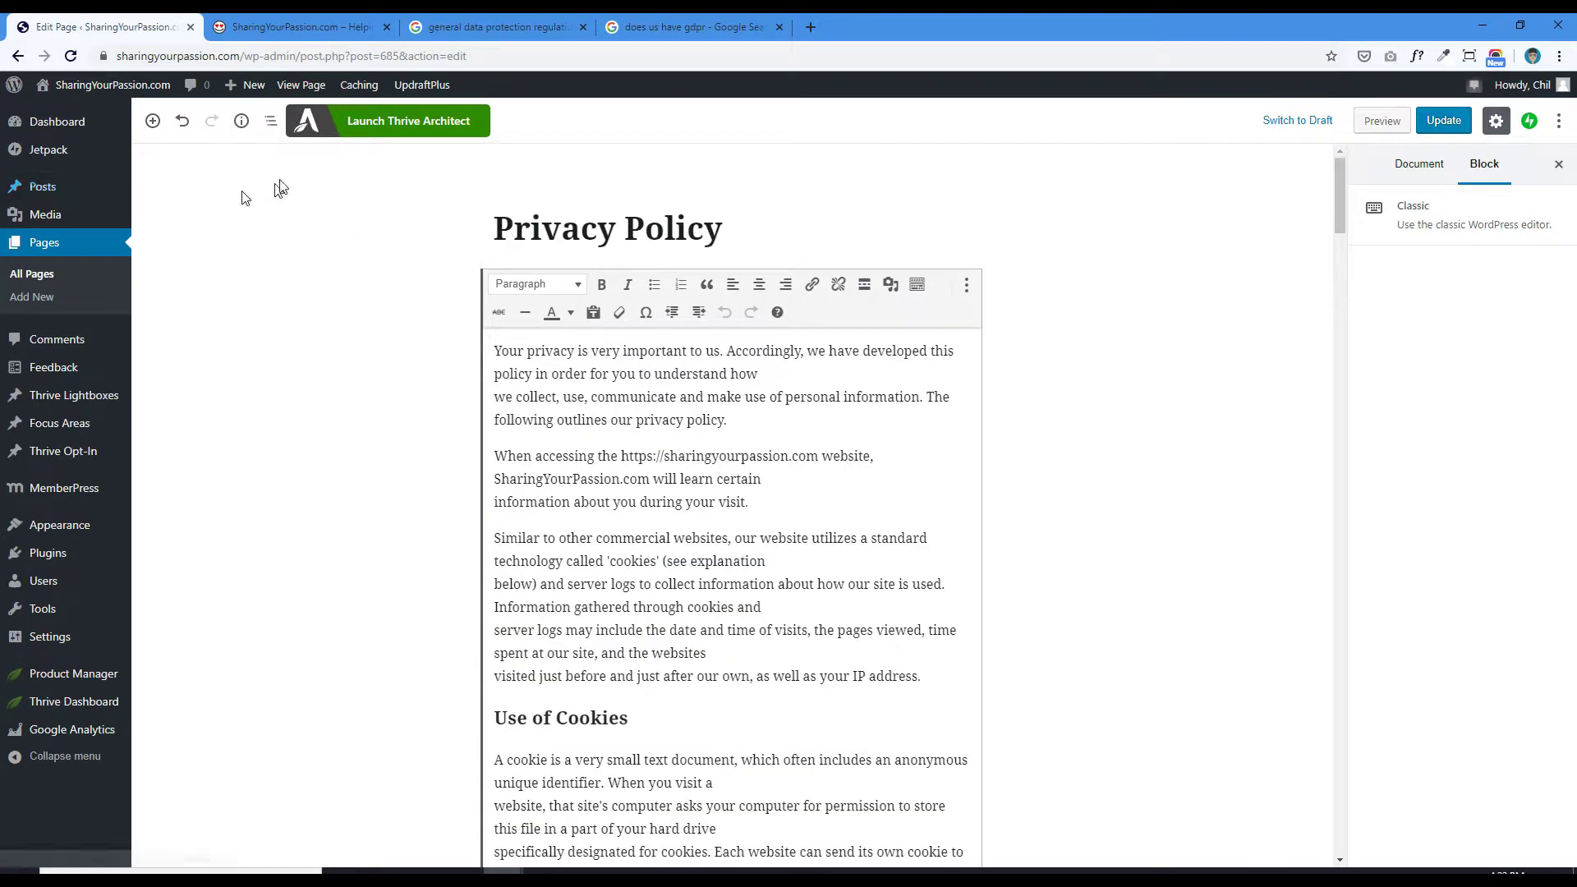
left_click(307, 23)
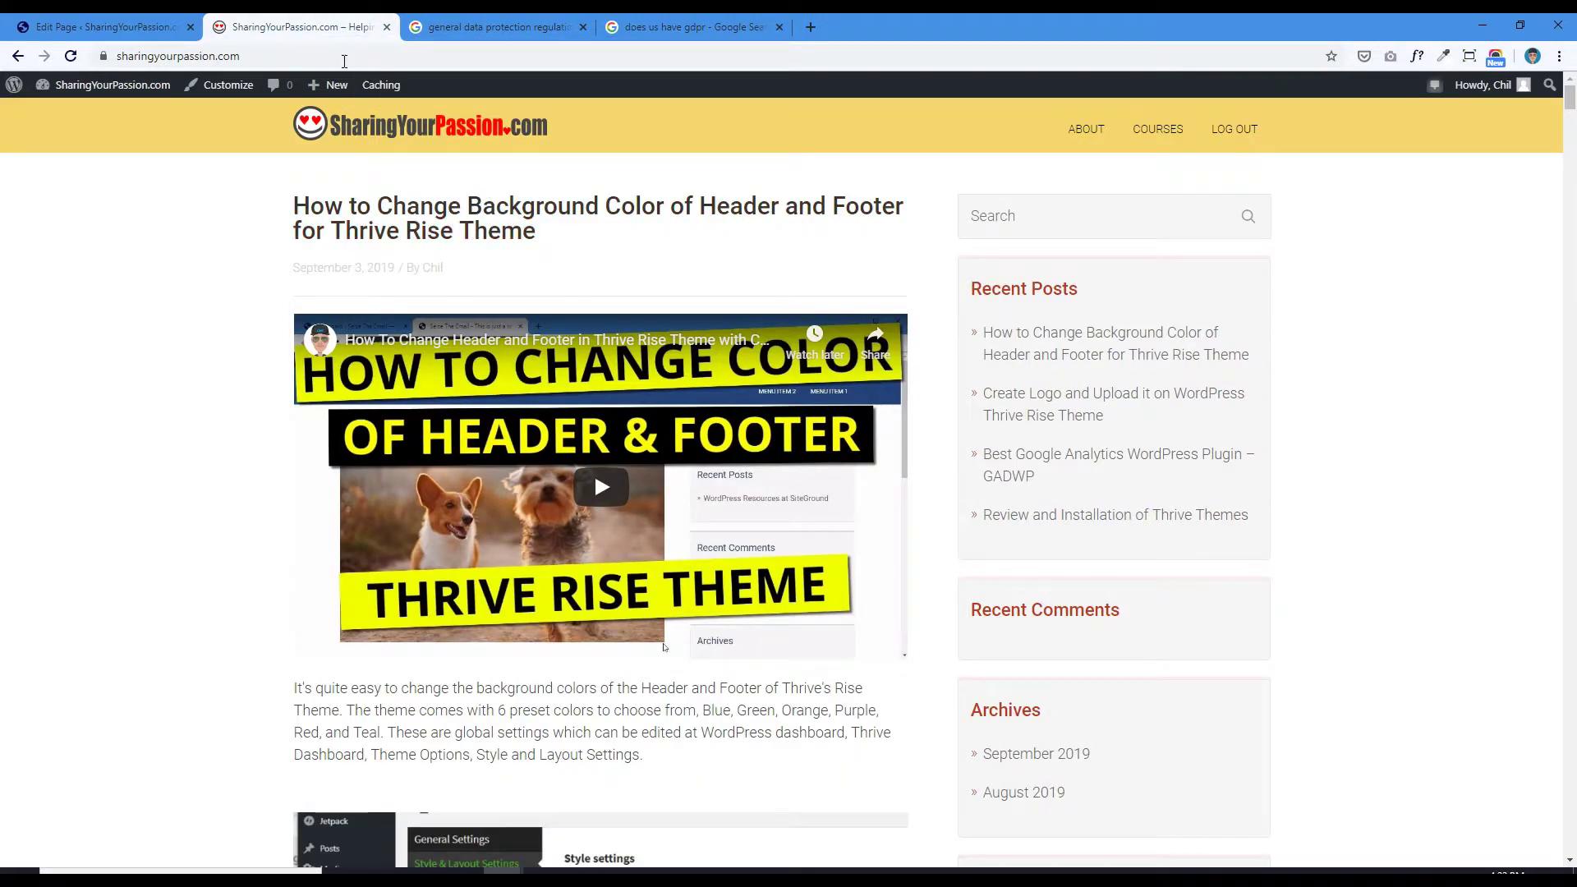
Load sharingyourpassion.com/privacy-policy on the live site
left_click(277, 53)
left_click(278, 53)
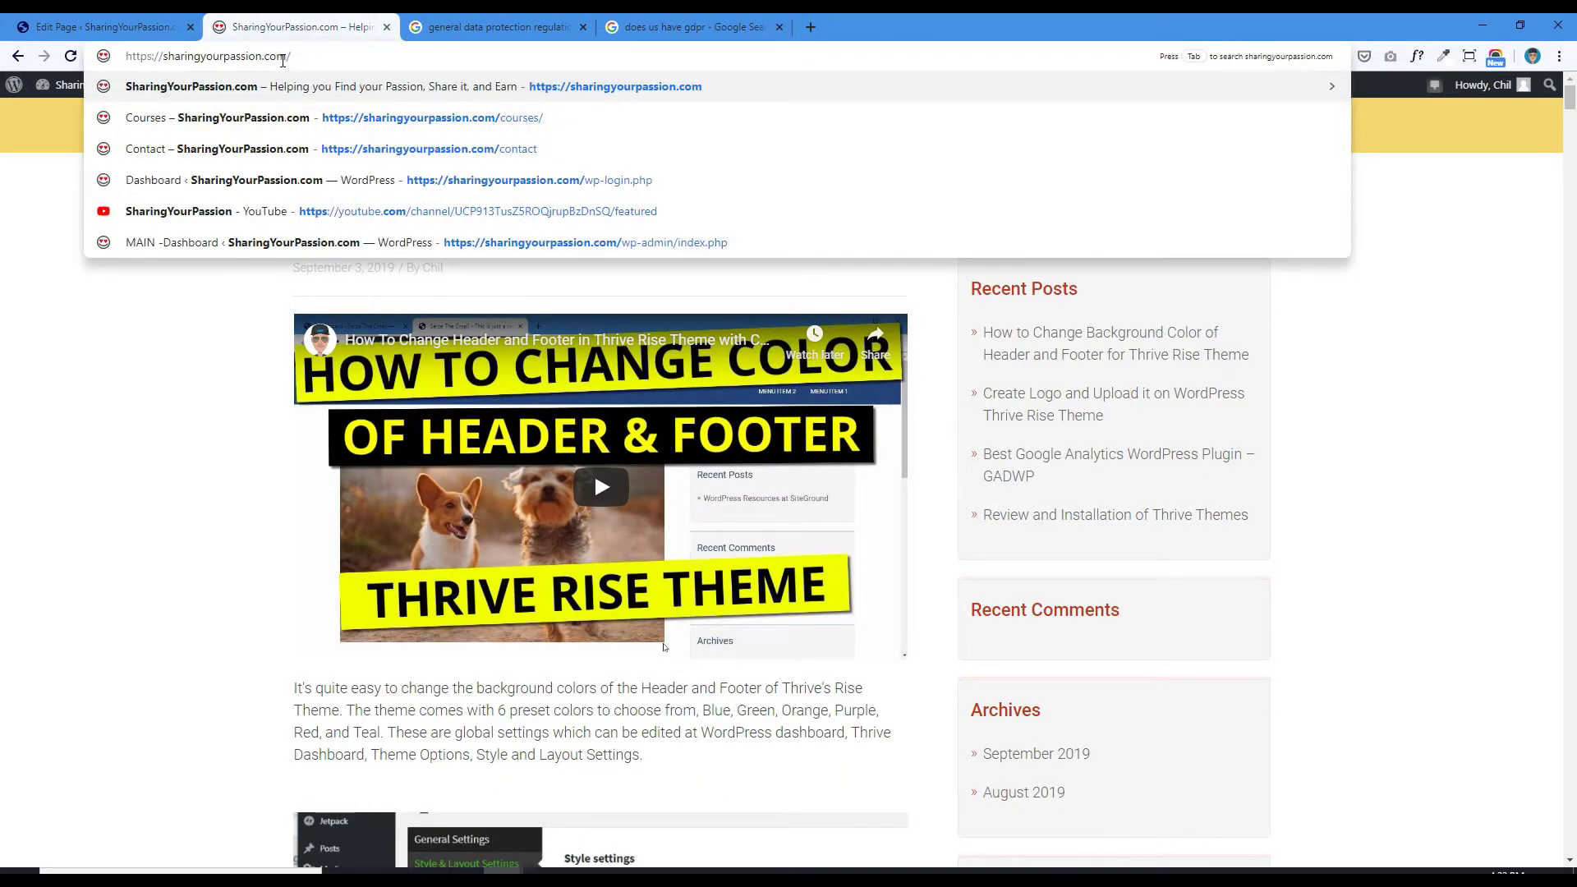
type("privacy")
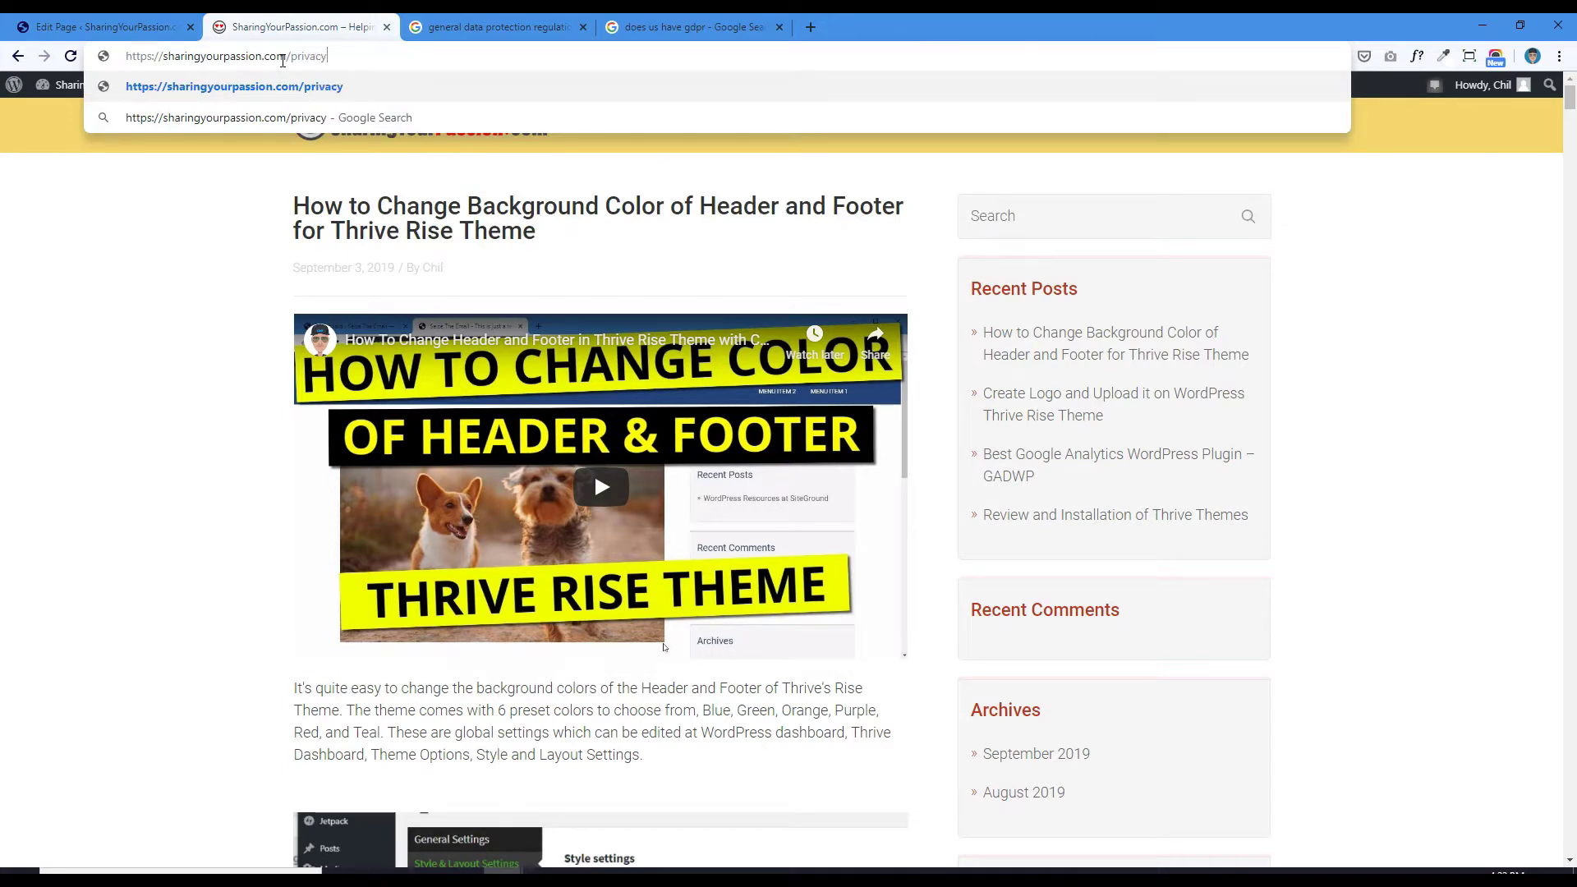
type("-policy")
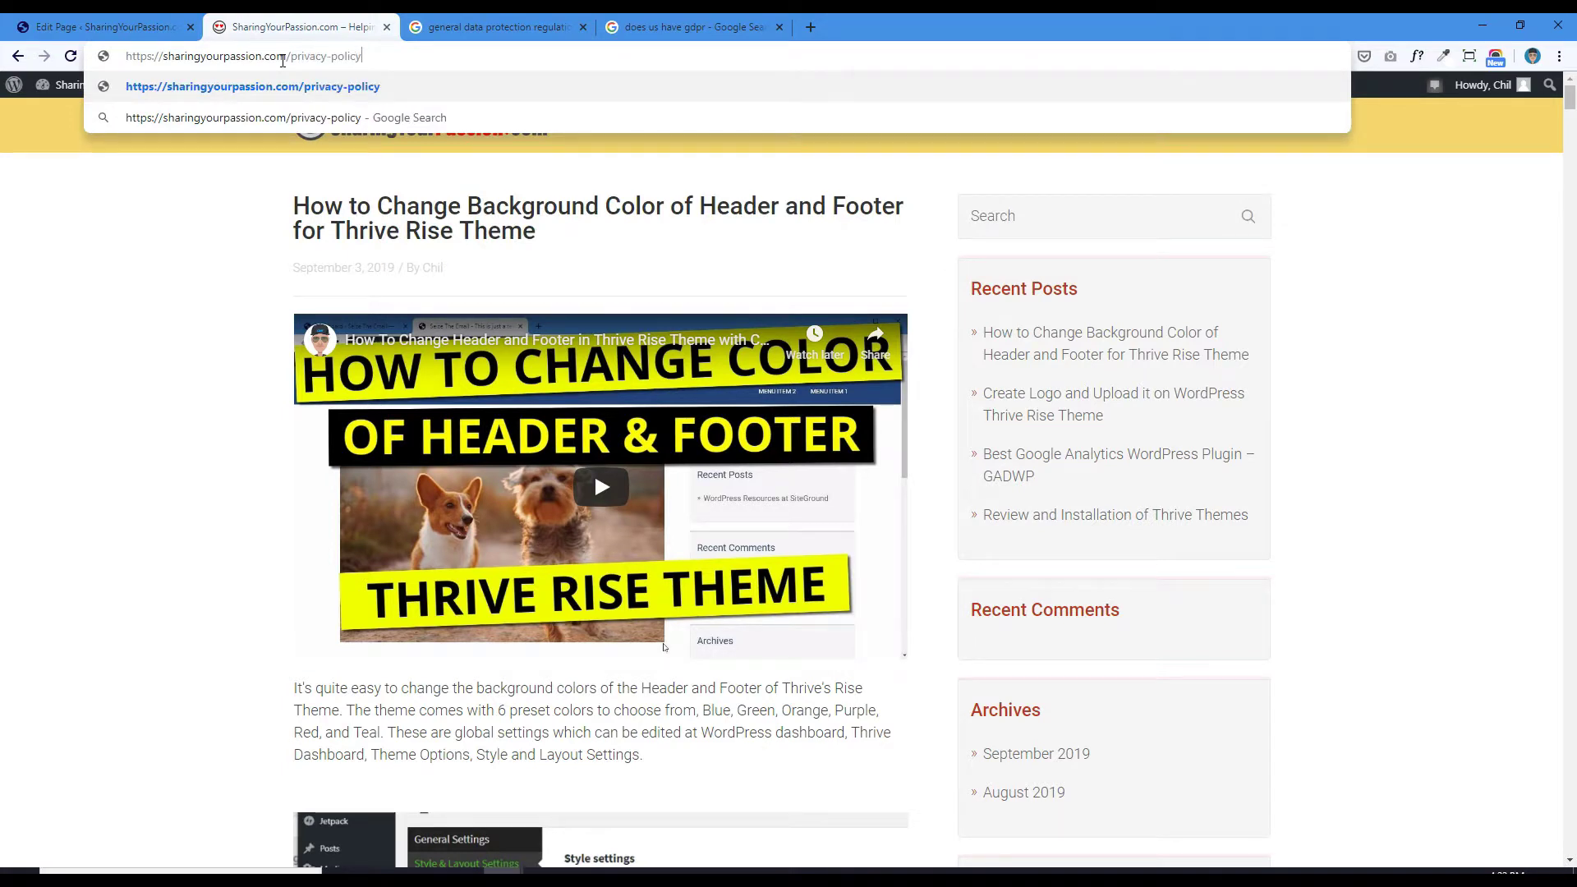
key("Return")
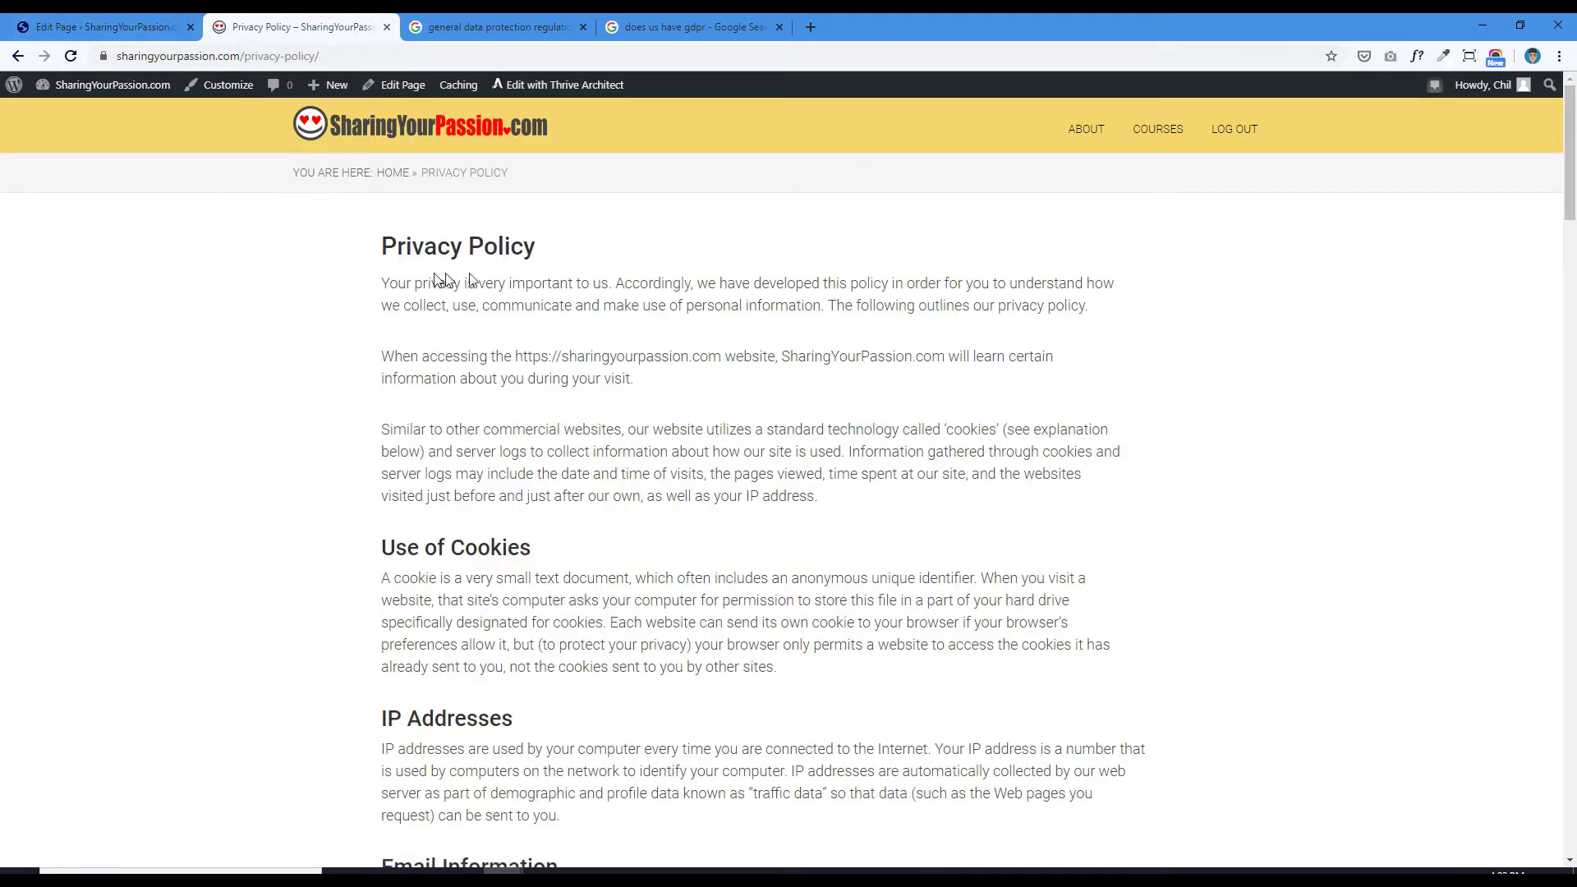
left_click_drag(1569, 156, 1565, 115)
Check Pages > All Pages, then come back to the live Privacy Policy page
left_click(127, 26)
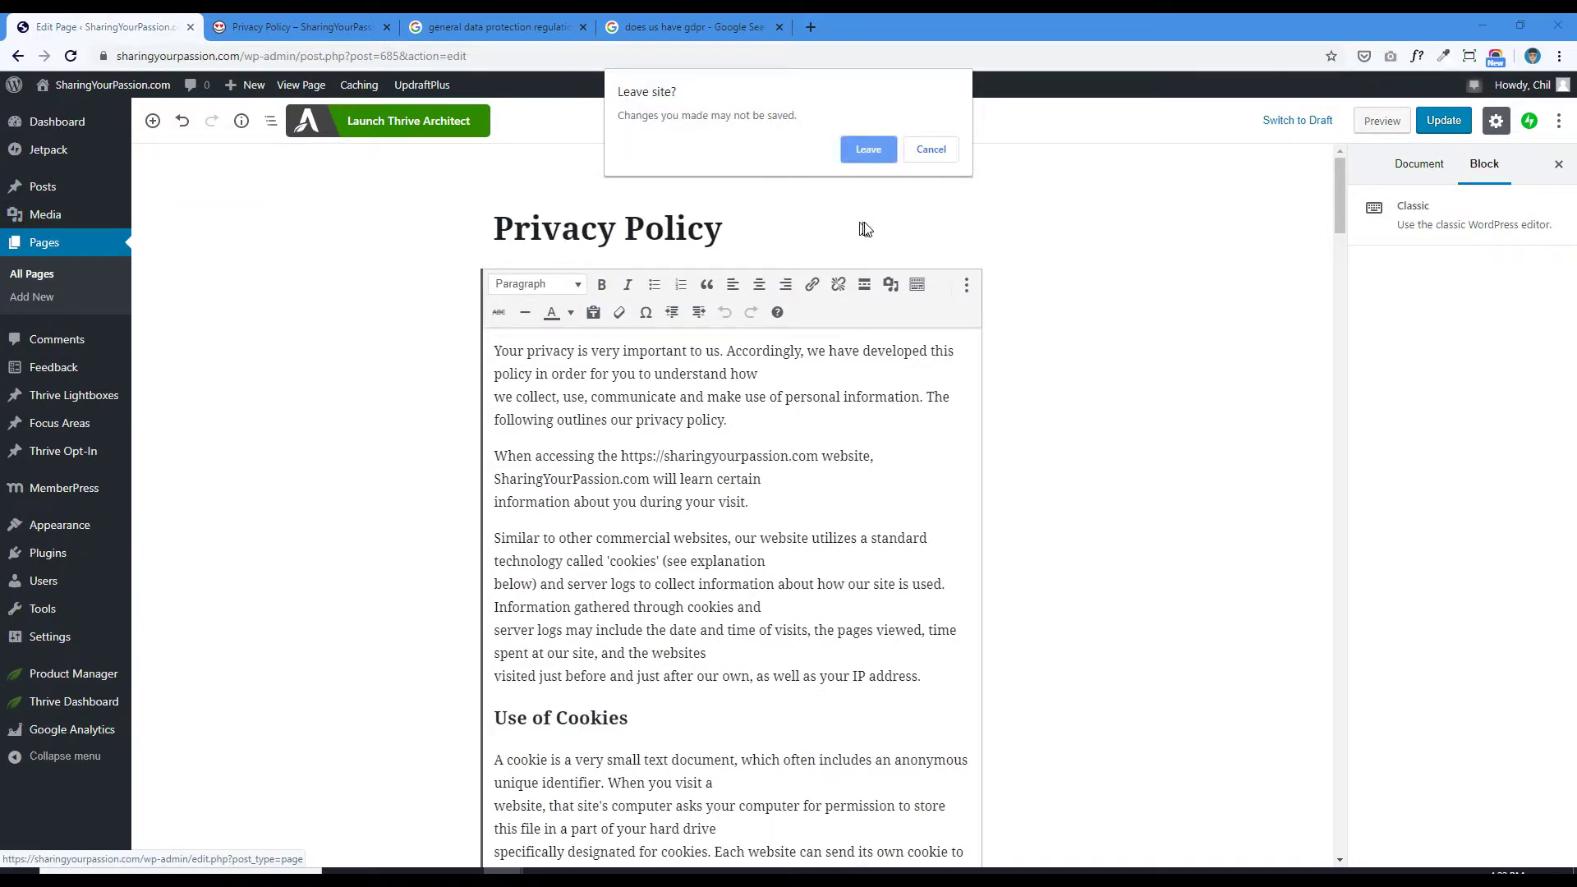
left_click(855, 152)
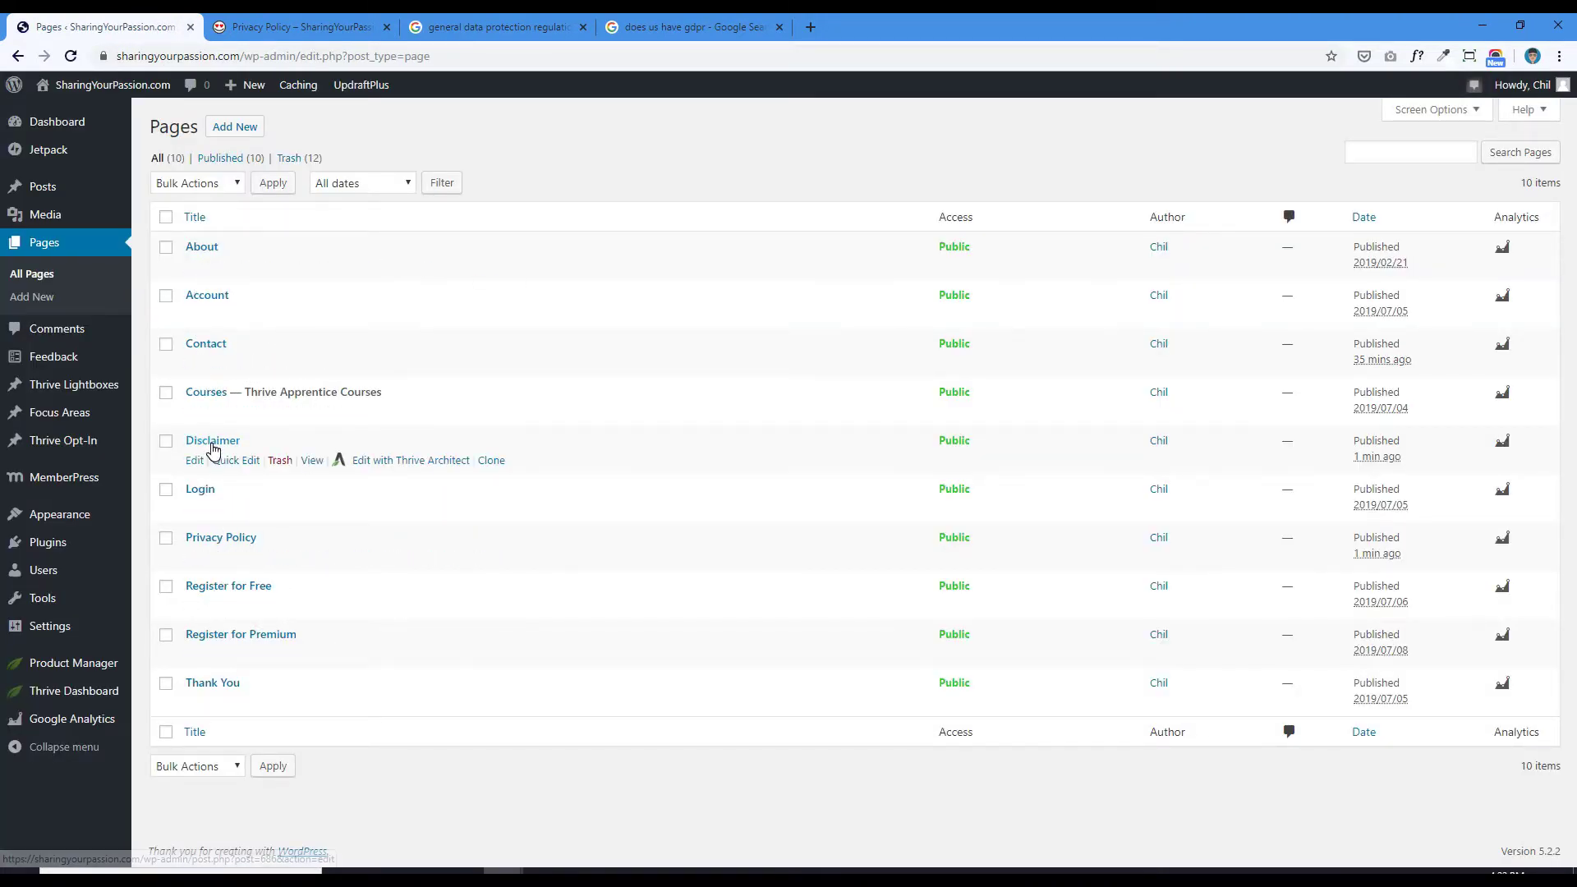
left_click(320, 32)
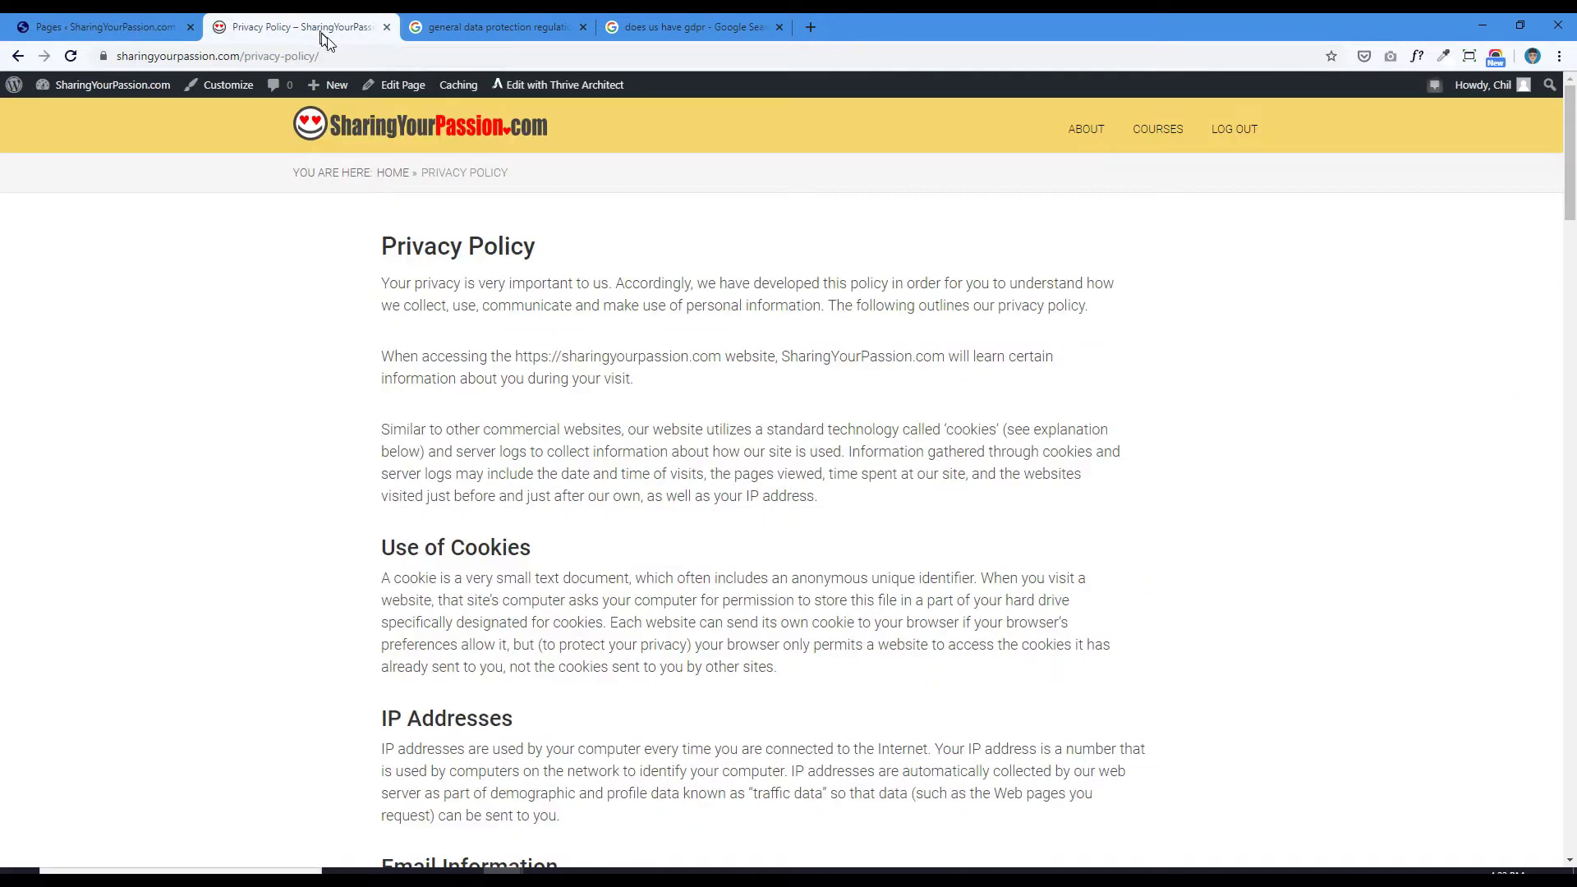
Swap privacy-policy for disclaimer in the URL, review that page, then return to the Dashboard
left_click_drag(250, 55, 365, 64)
type("disc")
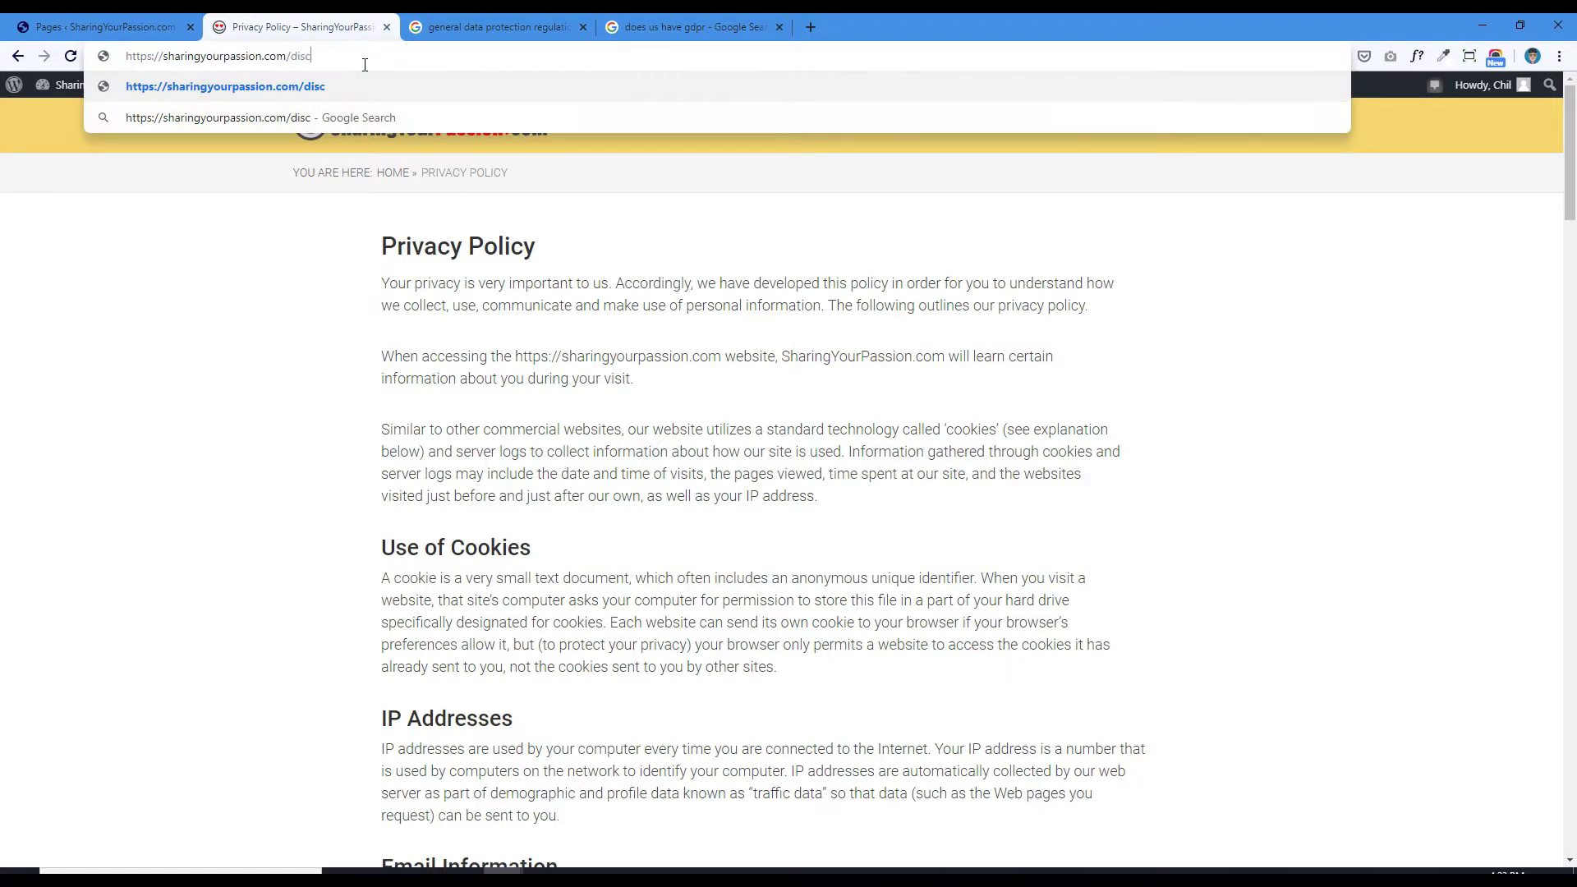
type("laimer")
key("Return")
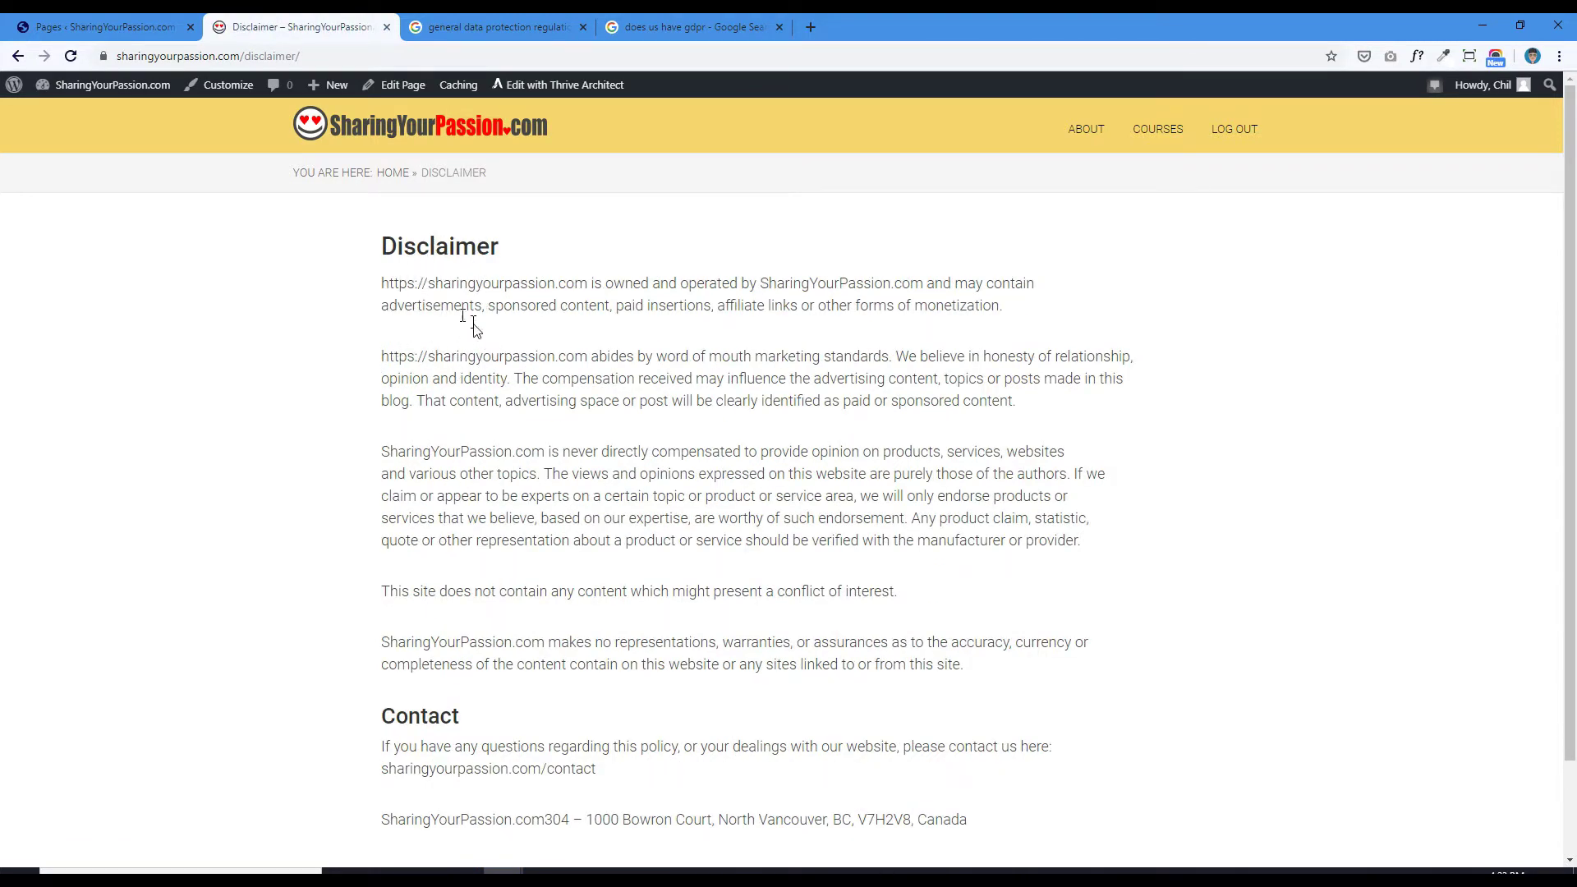
scroll(534, 536, "down", 2)
scroll(492, 641, "up", 2)
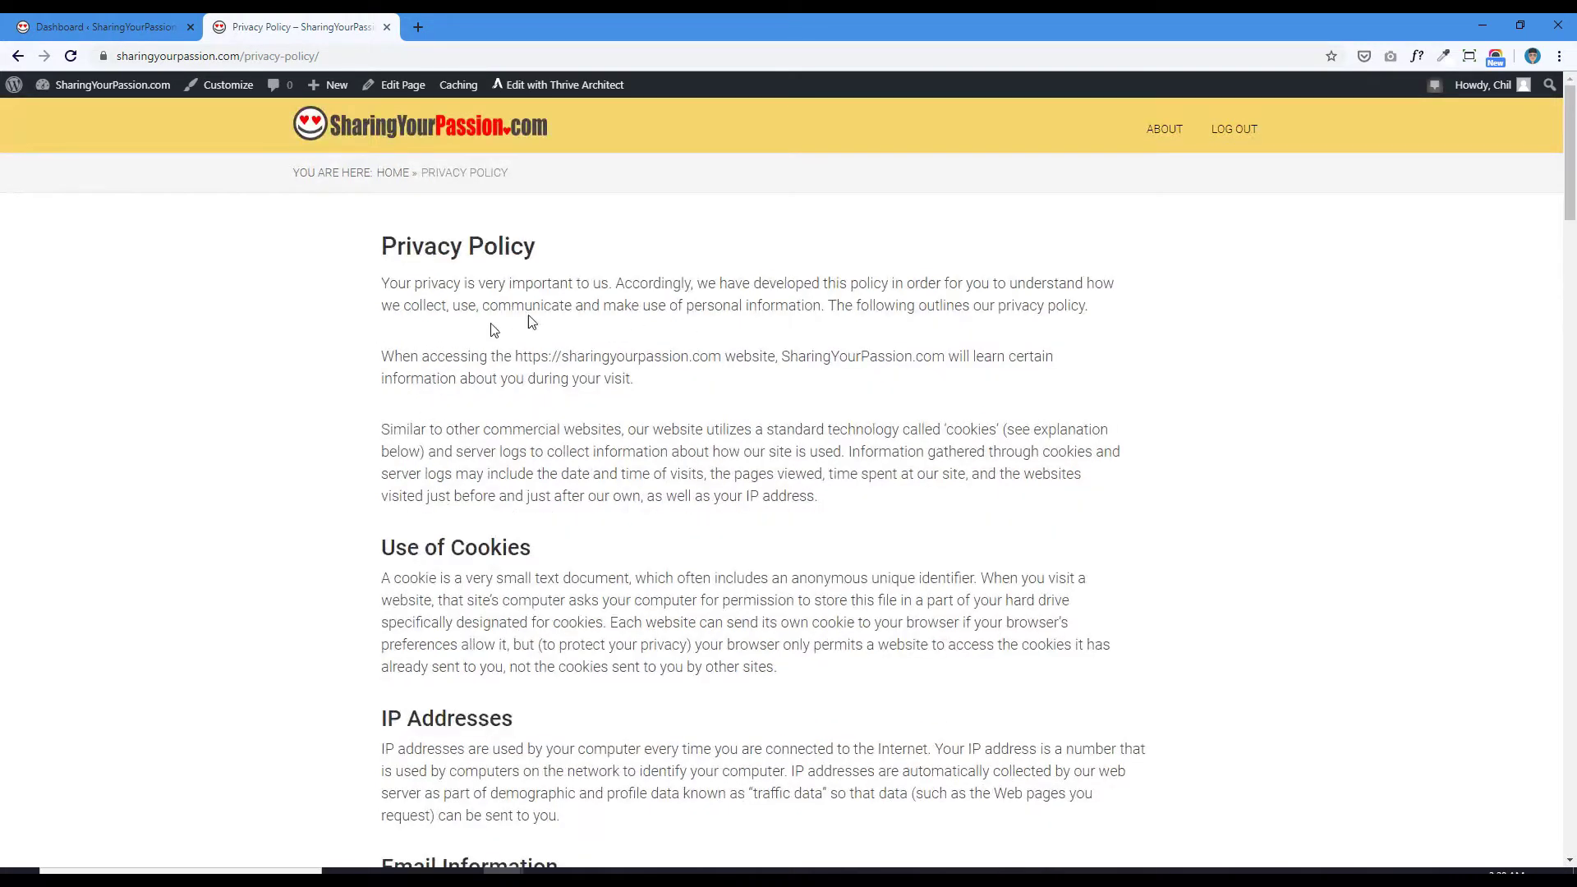
left_click(105, 27)
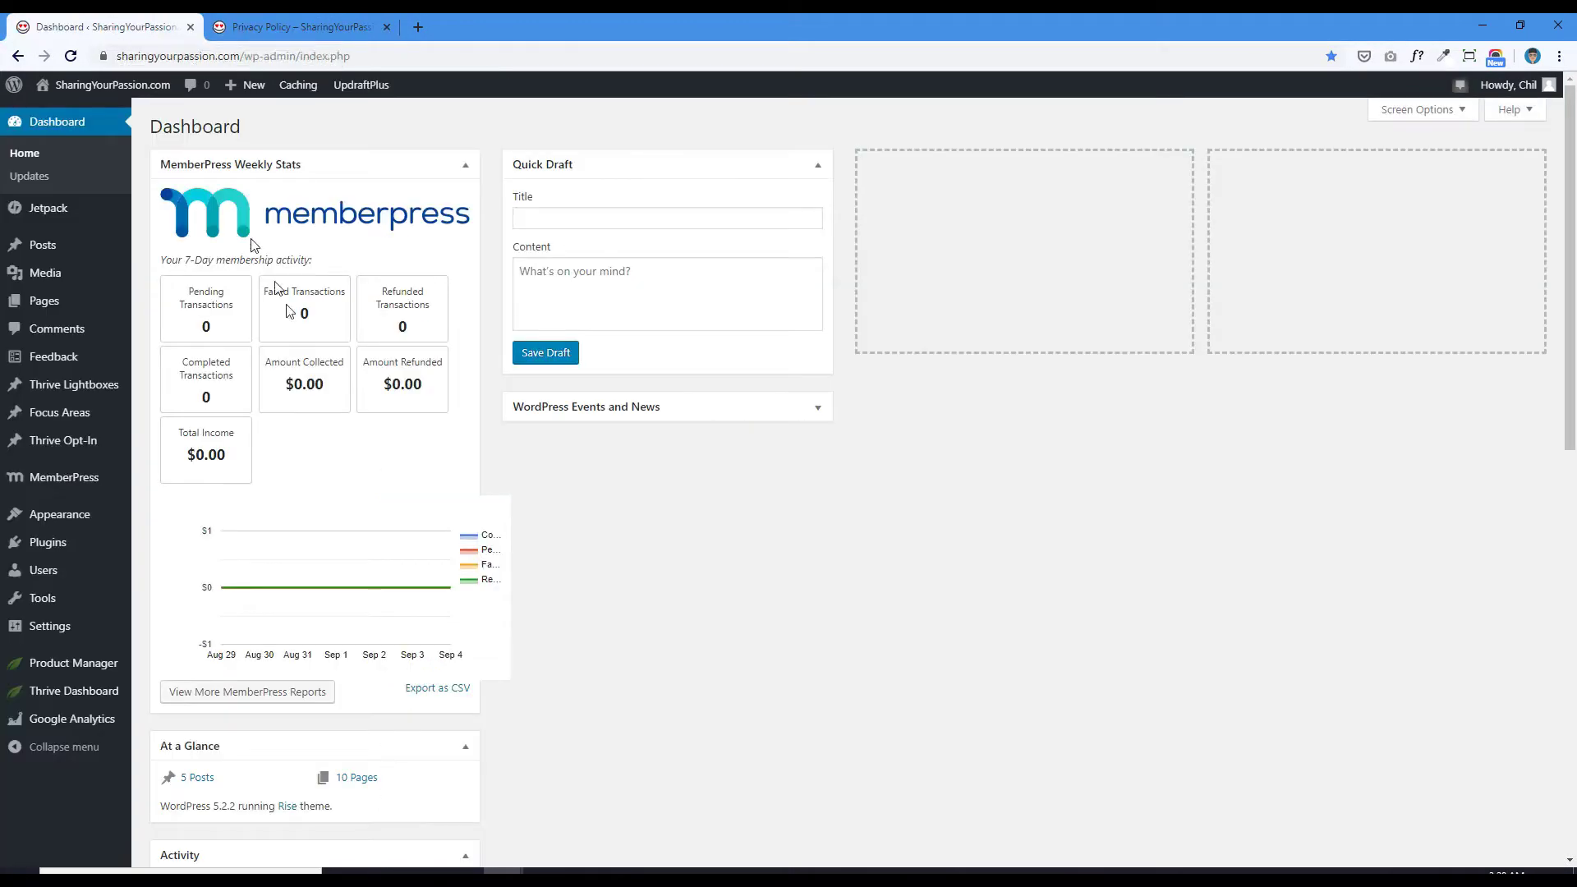
Open Settings > Privacy, which reports the assigned policy page is trashed, then view the live page
mouse_move(76, 466)
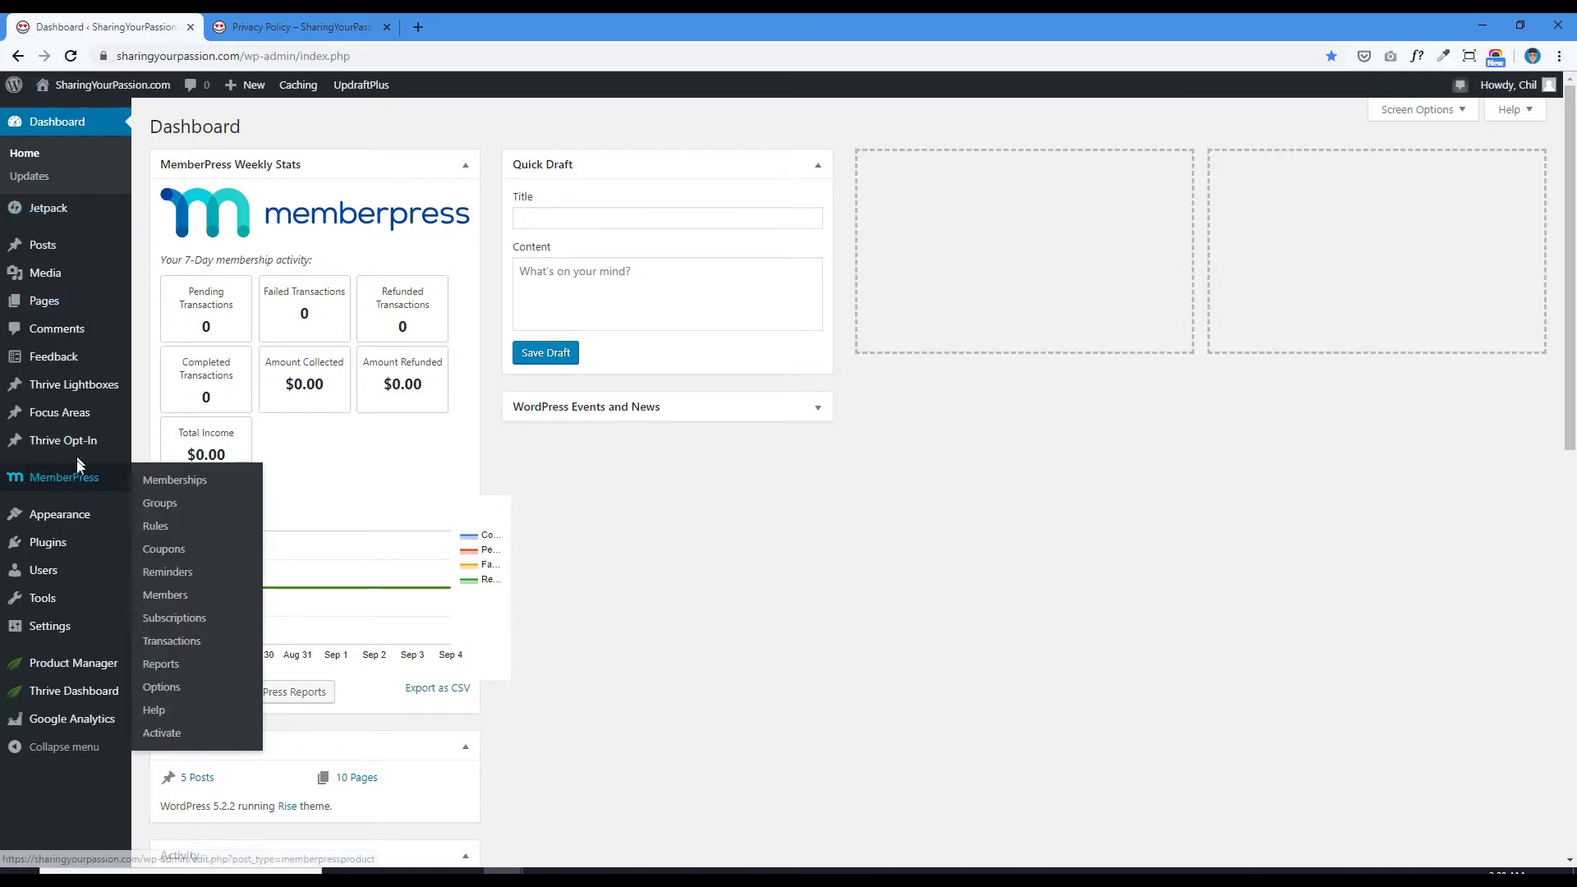
mouse_move(50, 629)
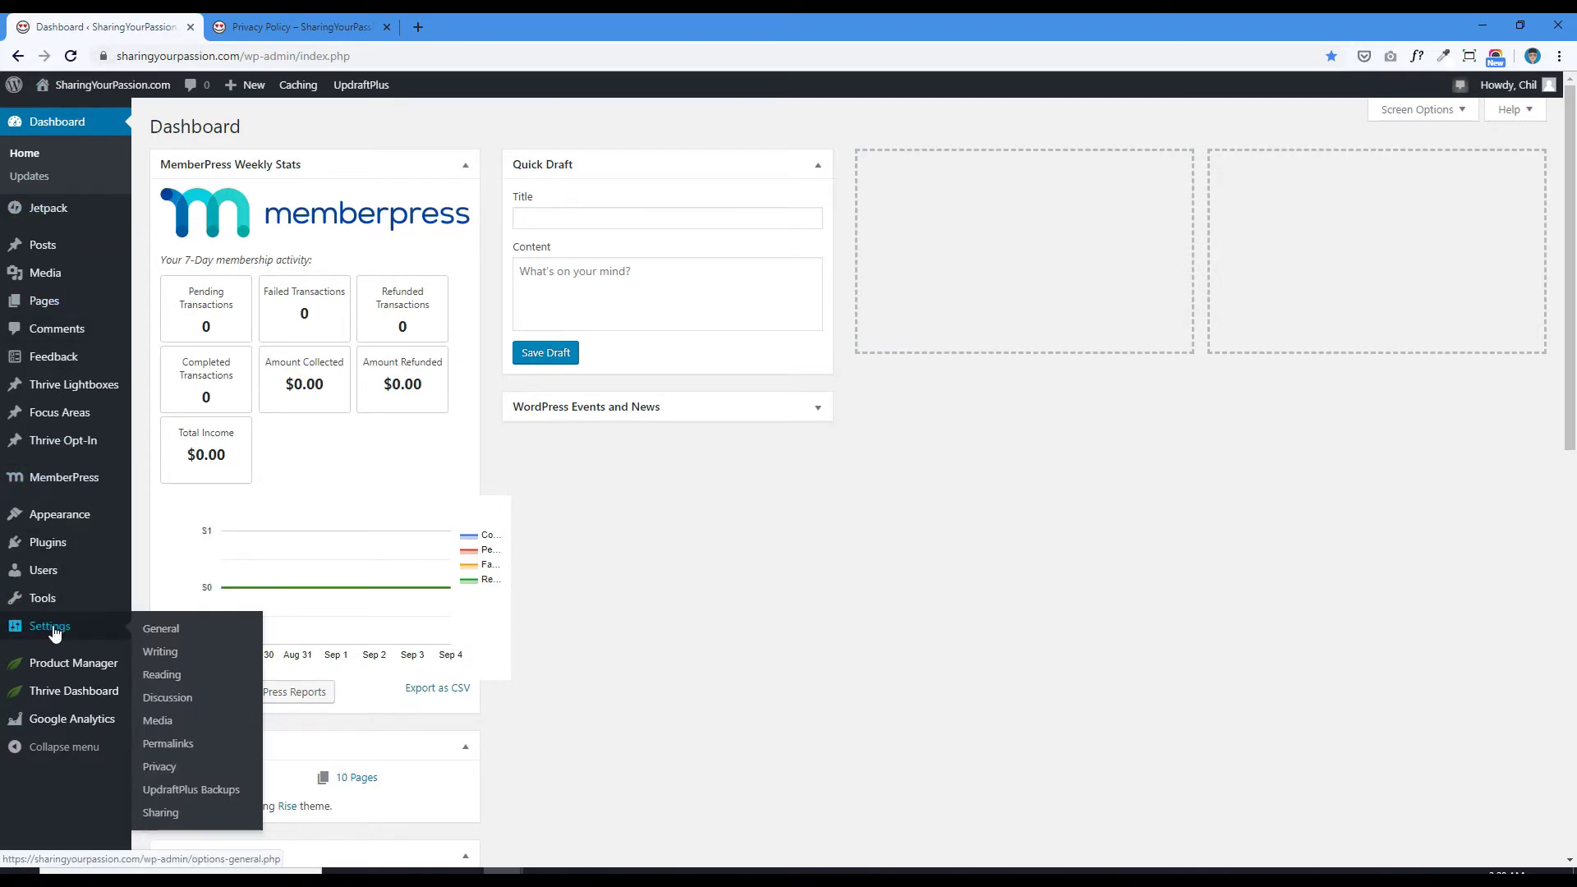
left_click(164, 772)
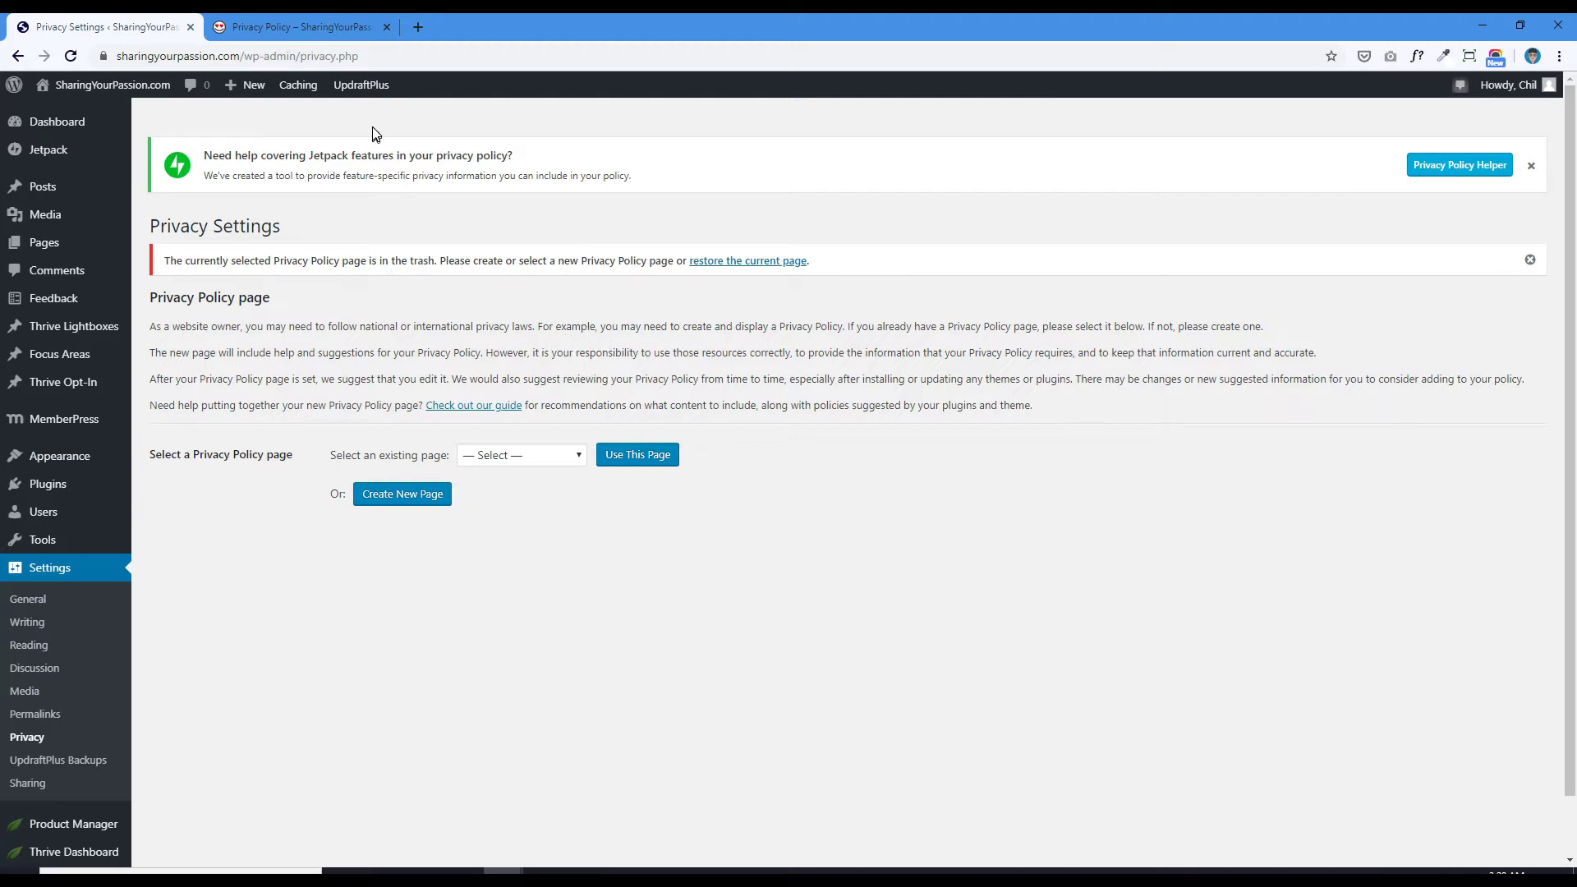
left_click(362, 26)
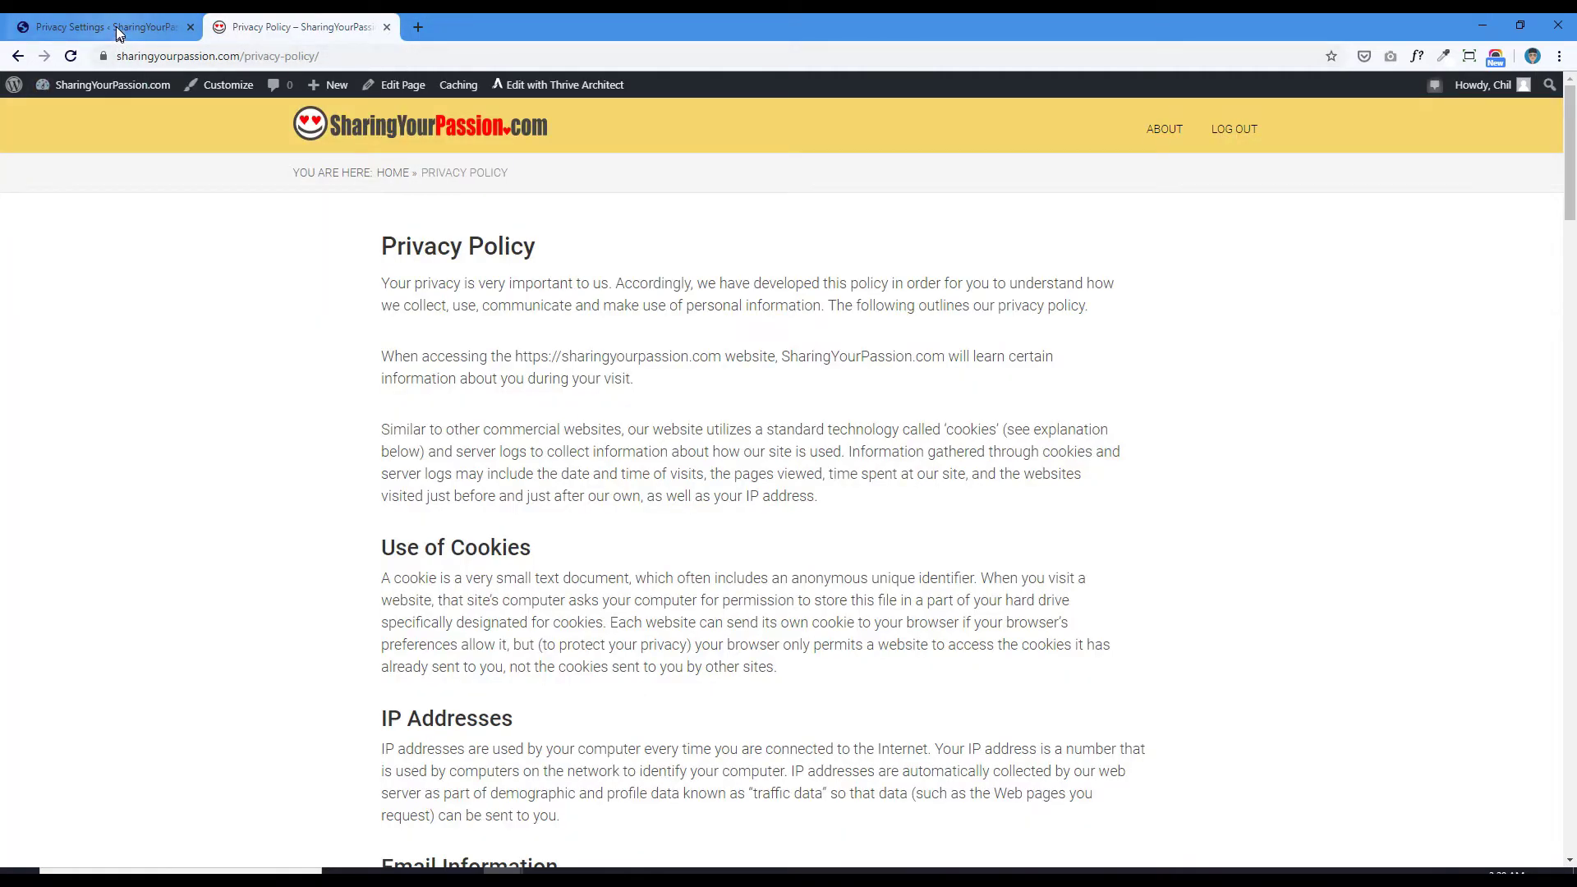
In Settings > Privacy, select the Privacy Policy page and apply it with Use This Page
left_click(116, 26)
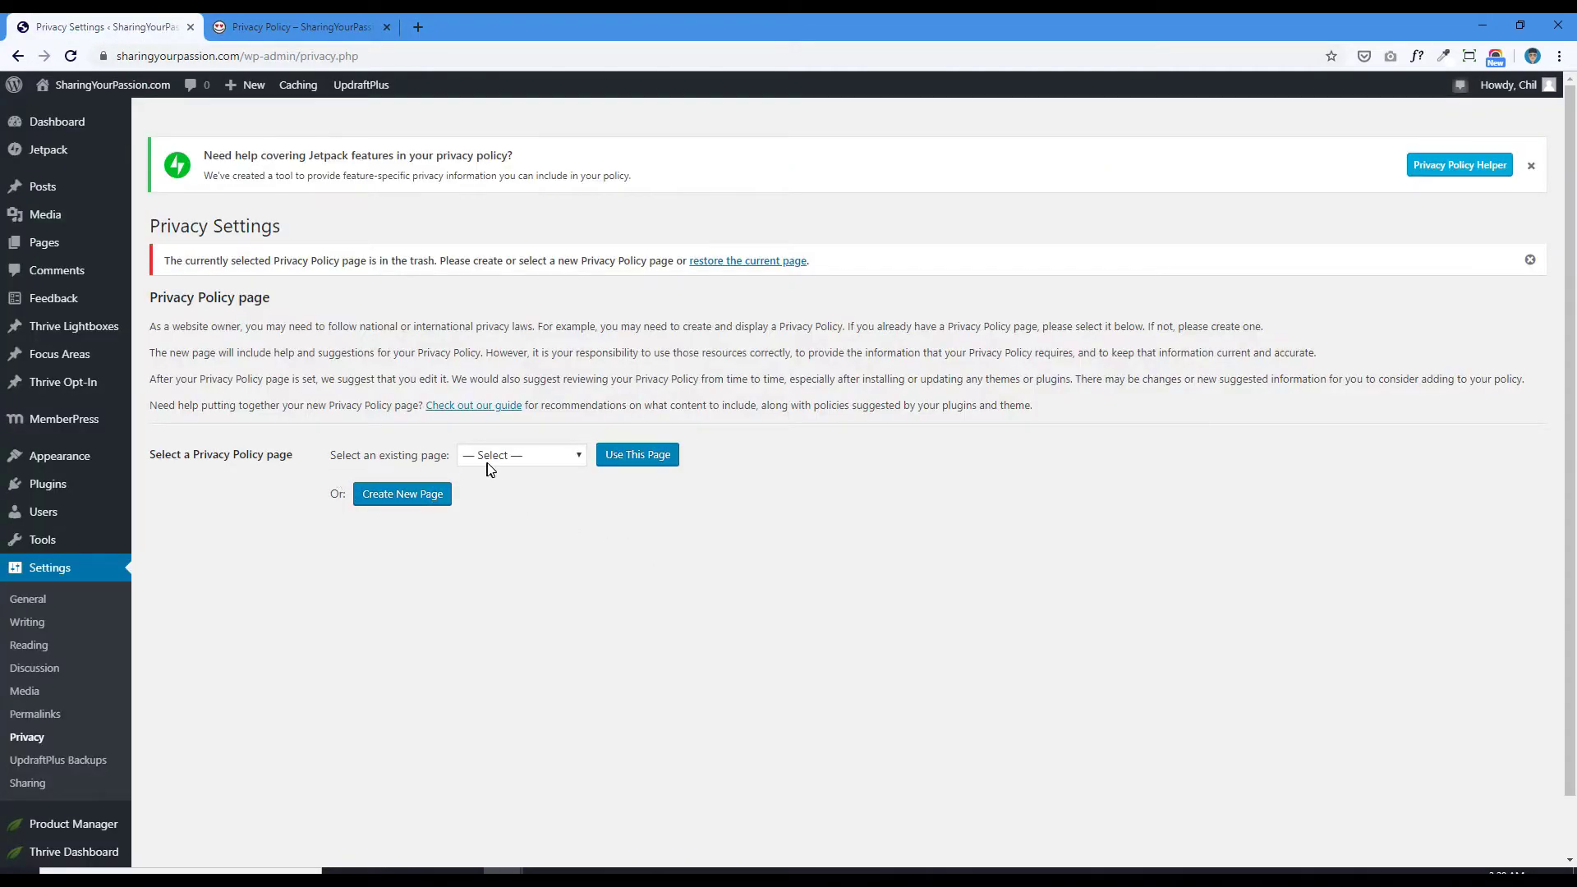
left_click(516, 456)
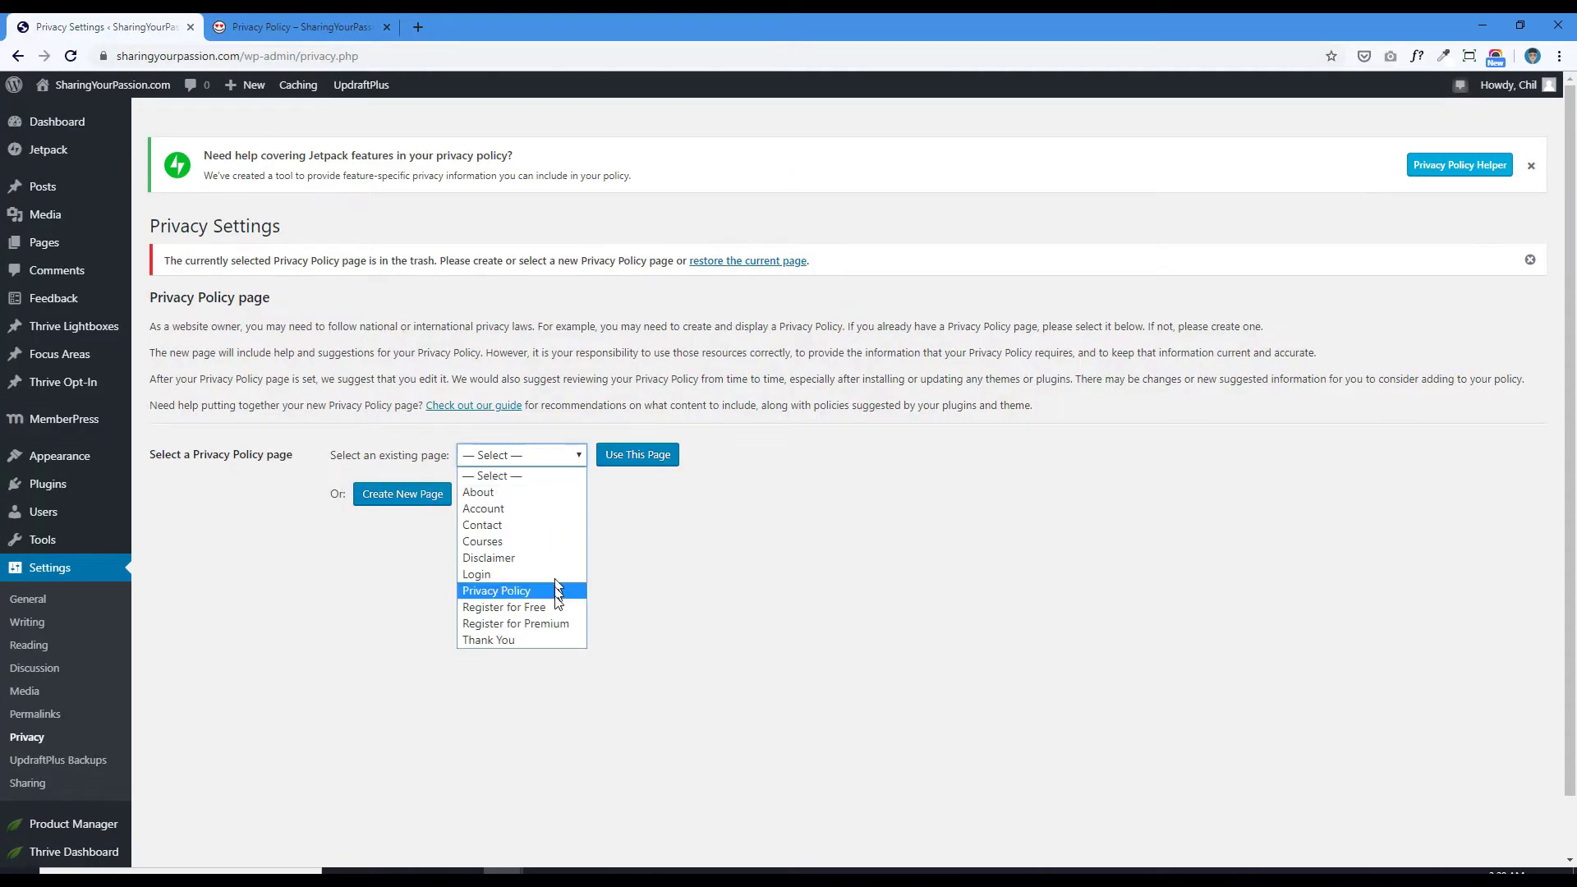
left_click(486, 592)
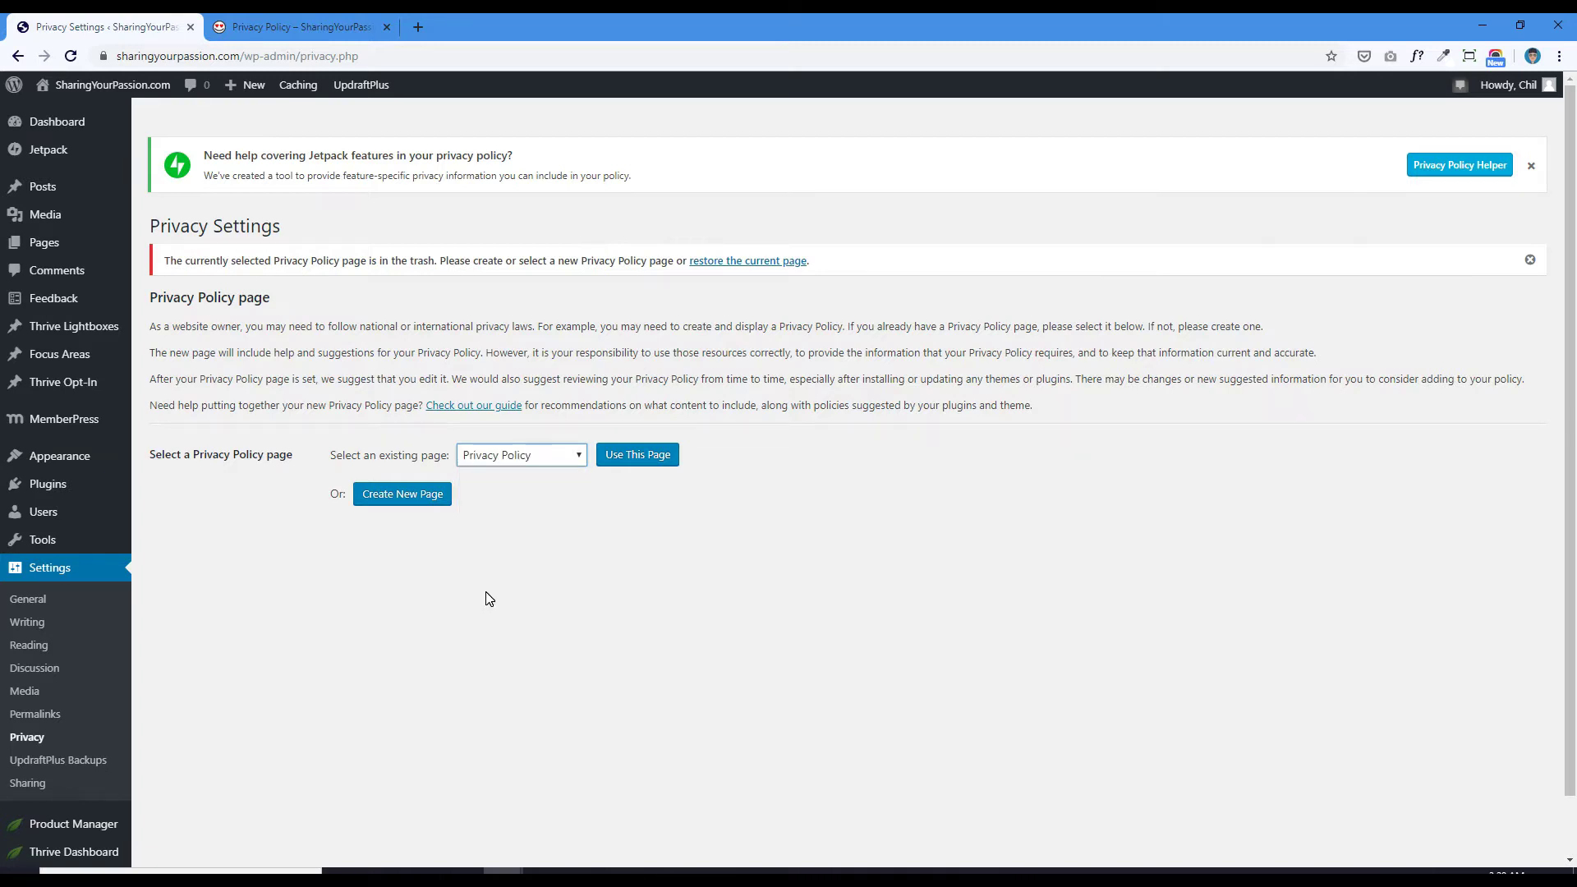
left_click(639, 457)
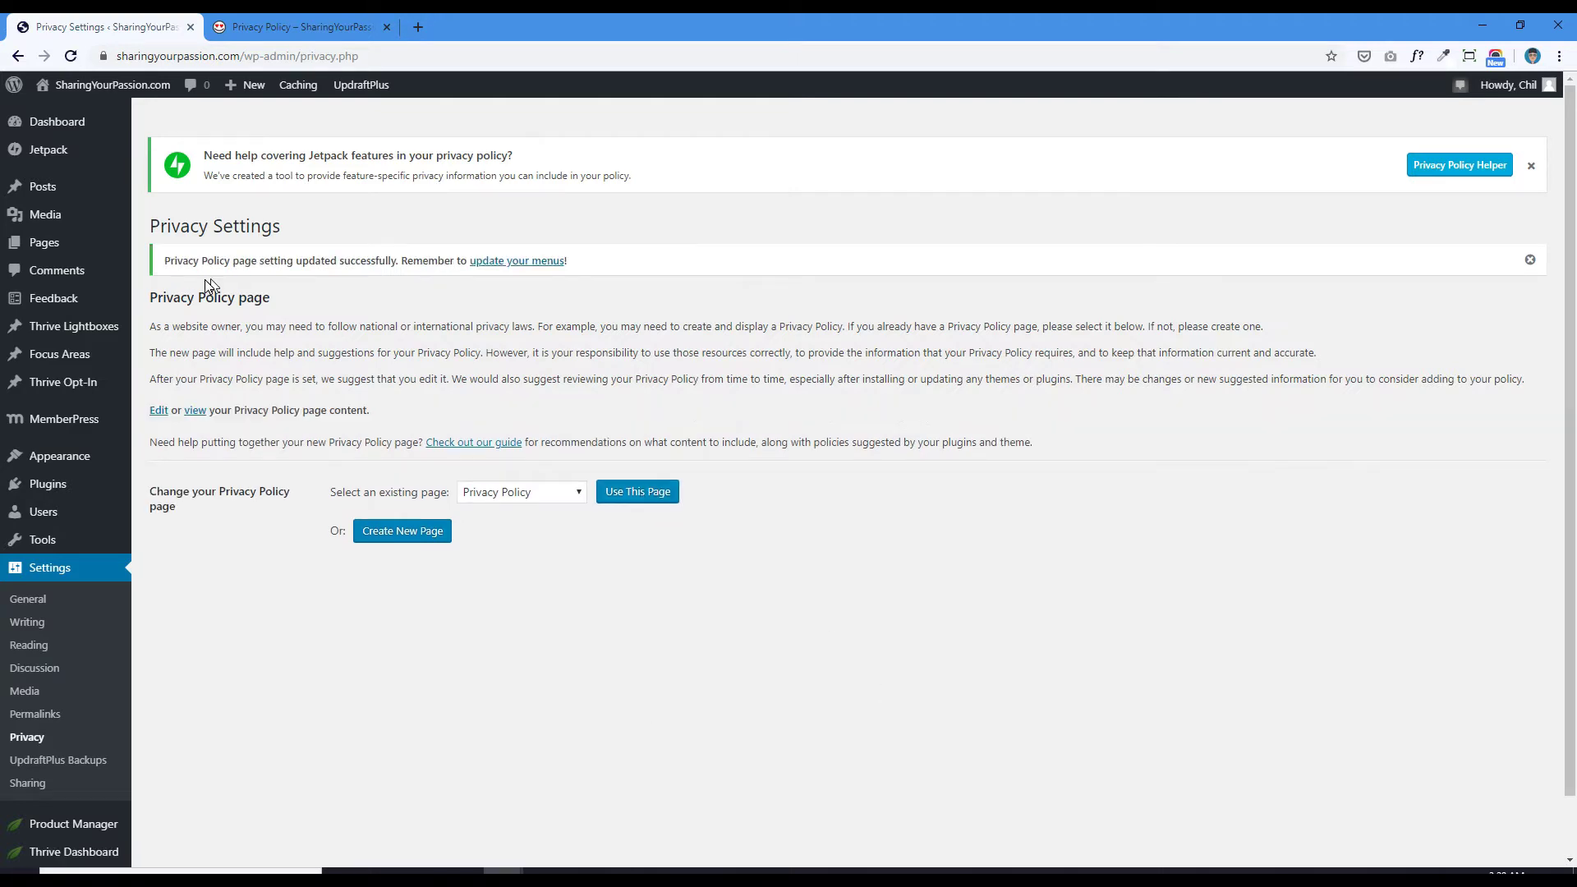